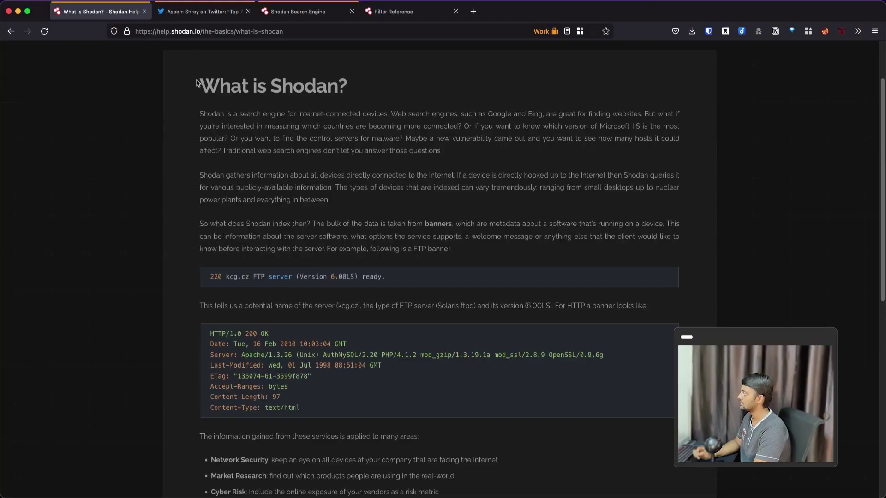
Step: Skim the What is Shodan? article, then scroll the Twitter dorks thread to the xoxb- dork
left_click_drag(197, 83, 374, 137)
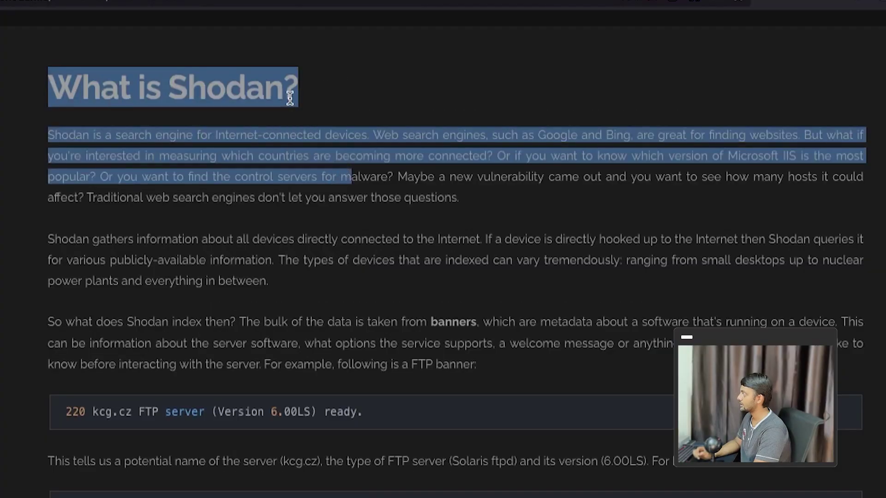
left_click(289, 99)
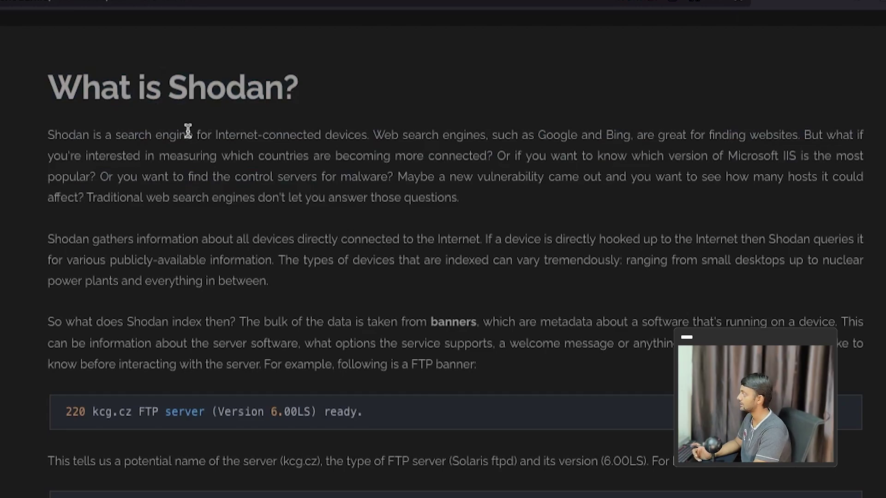
left_click(131, 11)
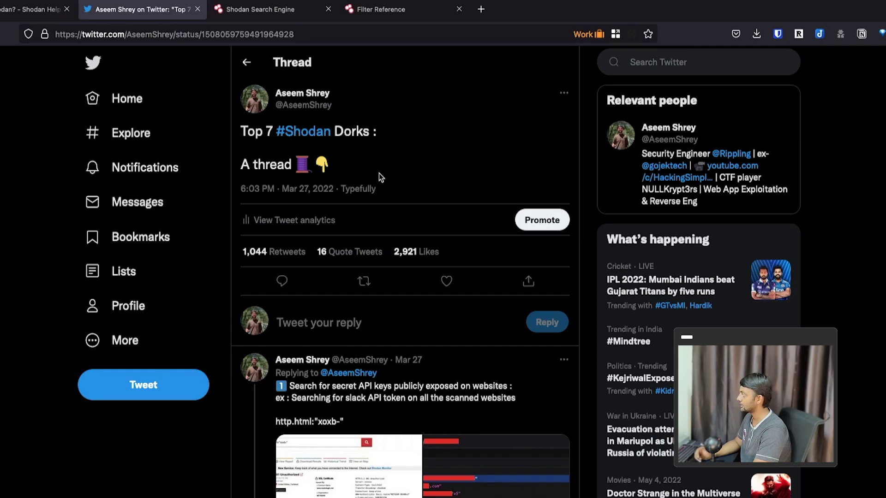
scroll(383, 178, "down", 1)
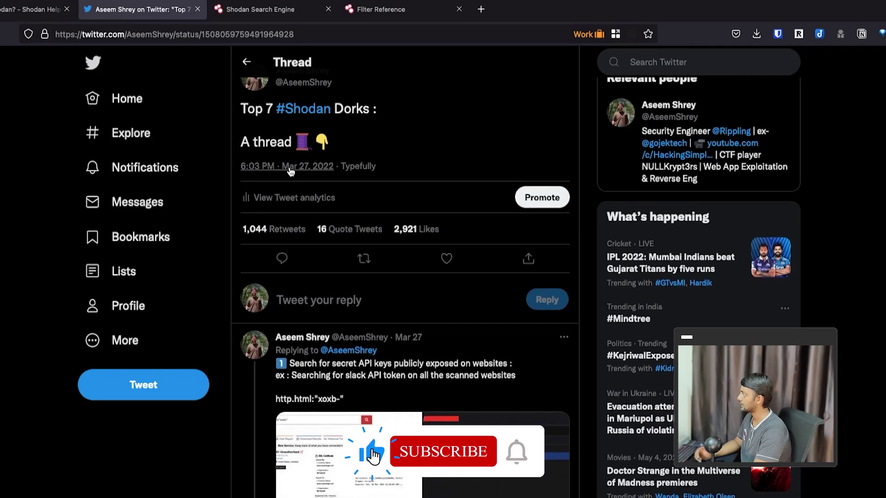
scroll(388, 187, "down", 4)
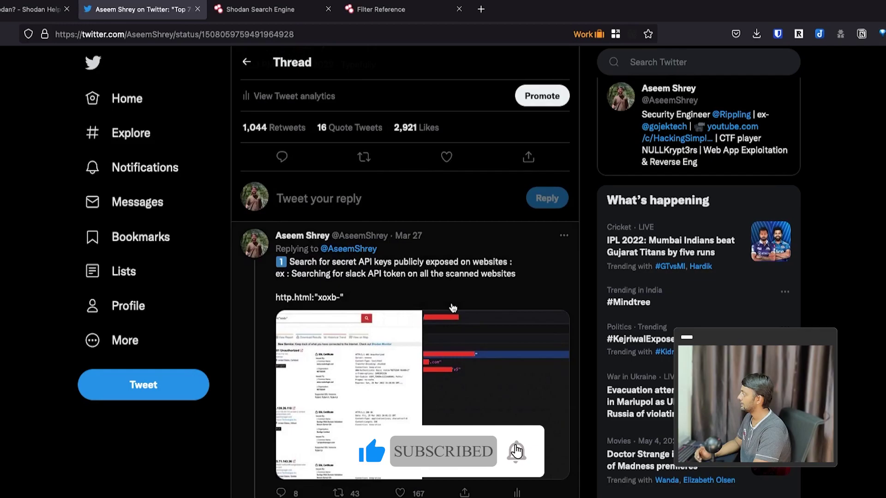
scroll(443, 296, "down", 1)
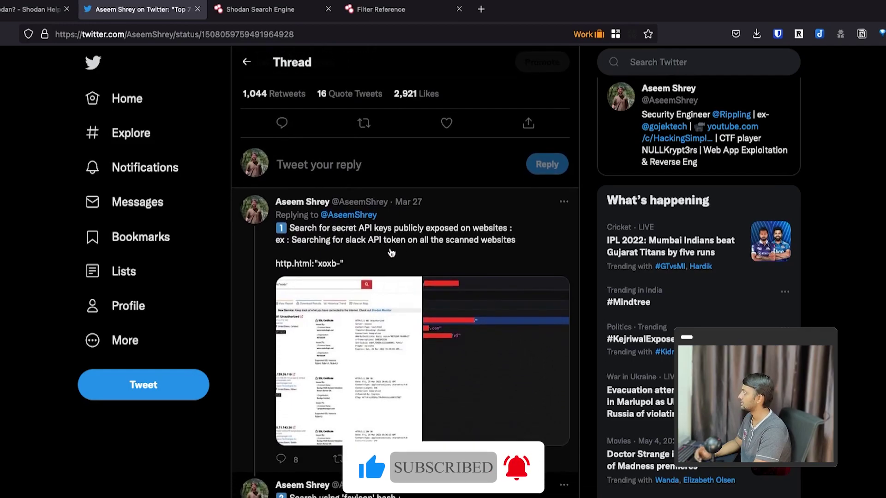
Step: Return to the Shodan dashboard, with http.html:"xoxb-" in the search field, not yet run
left_click(261, 9)
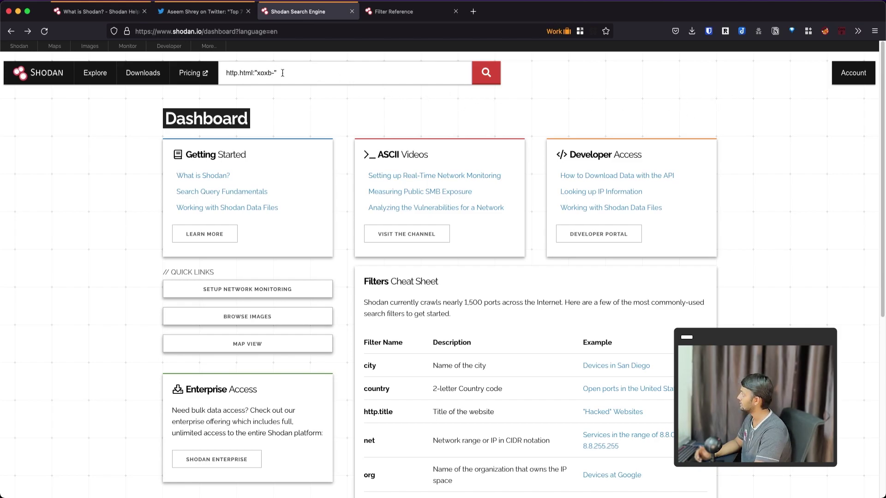
left_click_drag(283, 73, 180, 69)
left_click(343, 115)
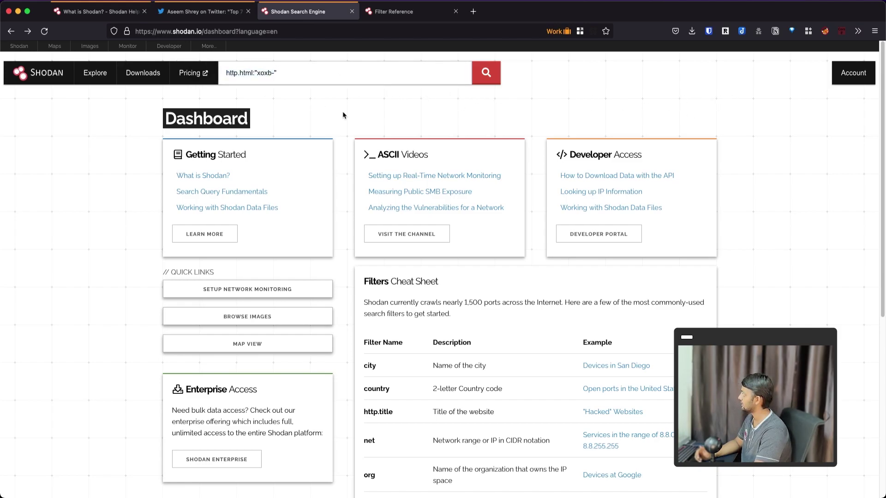
Step: View the first dork tweet's Shodan screenshot full size and highlight the http.html:"xoxb-" dork
left_click(226, 12)
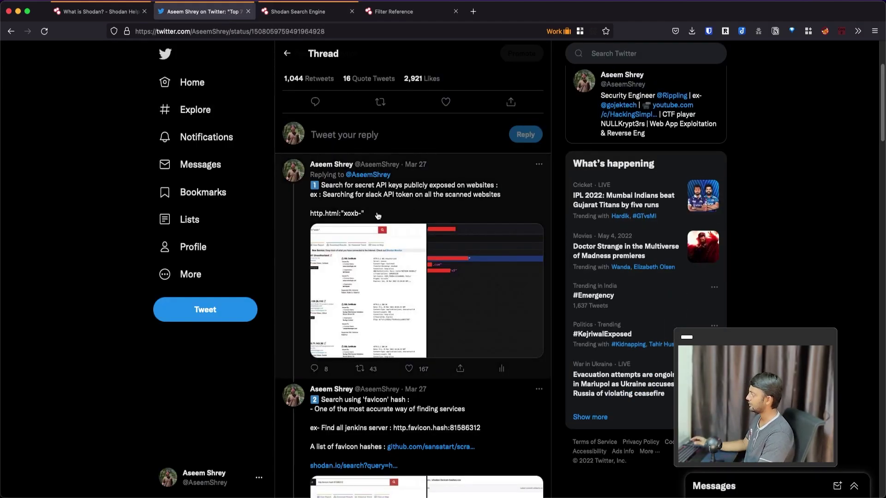
left_click(334, 231)
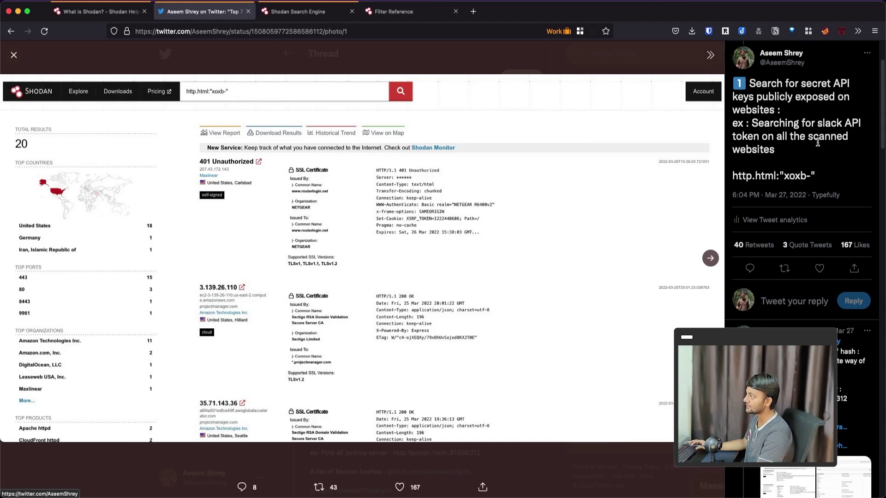
left_click_drag(732, 176, 822, 181)
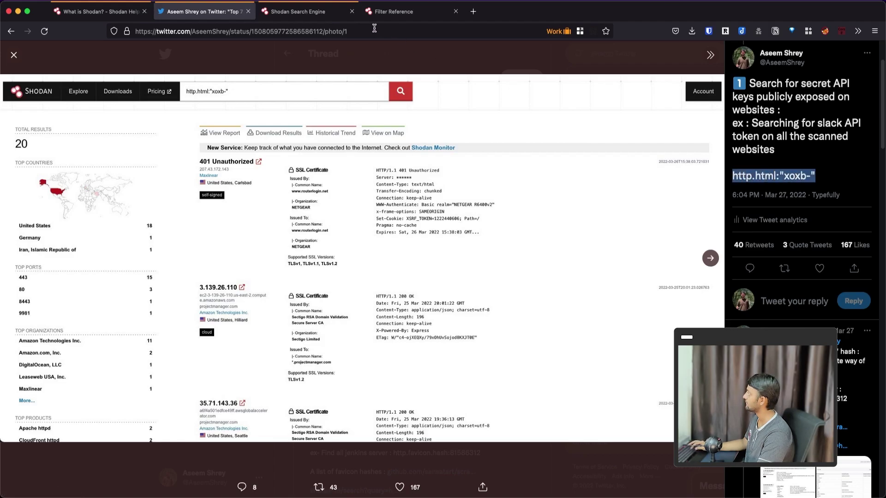
Step: Run the http.html:"xoxb-" search in Shodan
left_click(310, 13)
left_click(287, 79)
left_click(396, 75)
left_click(487, 73)
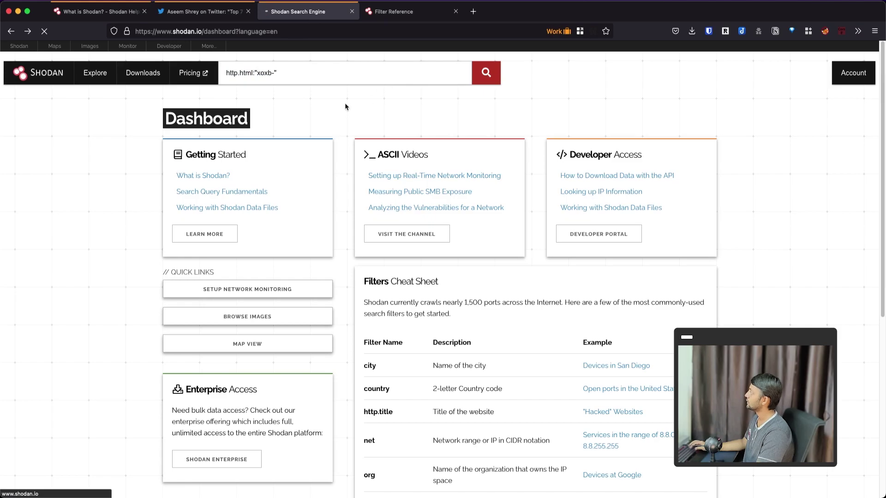
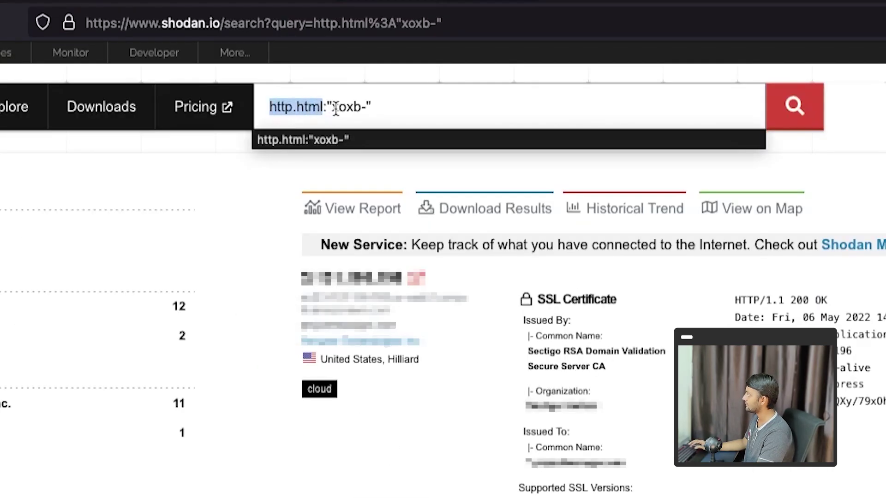
Step: Point out xoxb- in the query, then open the first result's host past the certificate warning
left_click_drag(332, 108, 352, 111)
left_click(396, 145)
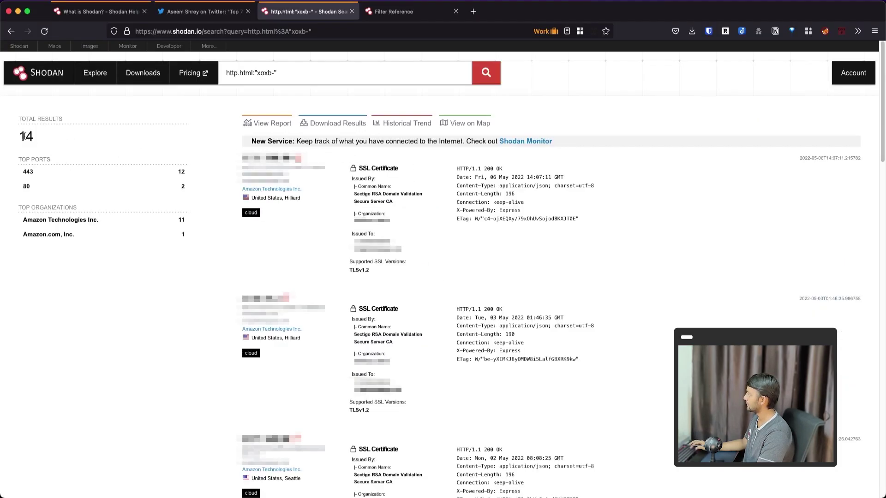
left_click(301, 158, "super")
left_click(395, 14)
left_click(589, 331)
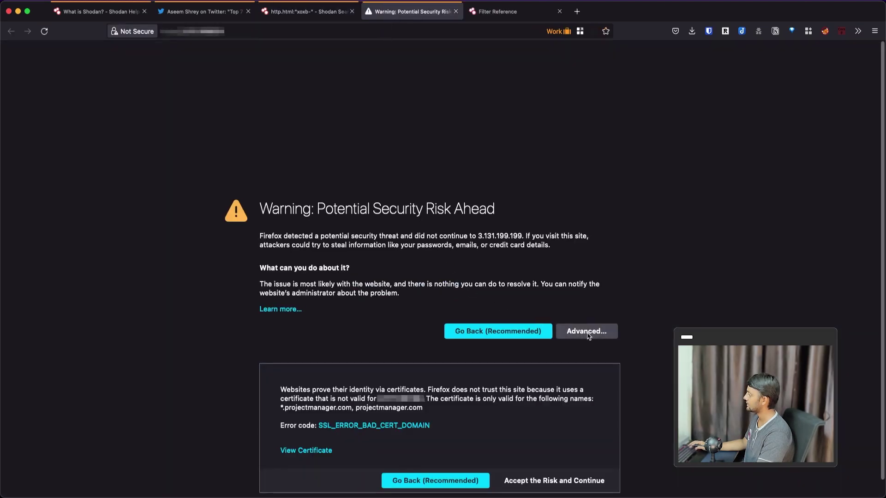
left_click(547, 485)
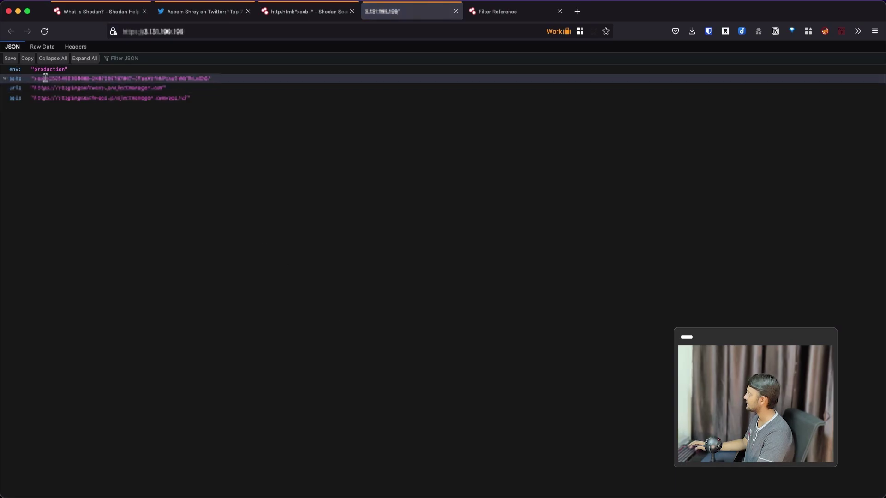
Step: Inspect the host's exposed JSON fields, close its tab, and highlight the http.html filter in the query
left_click_drag(44, 76, 108, 108)
left_click(108, 109)
left_click(455, 12)
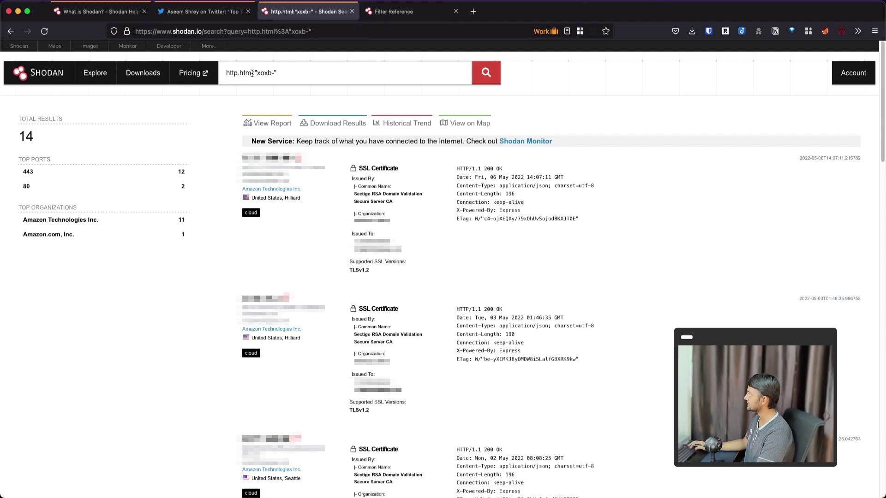
left_click_drag(252, 74, 226, 74)
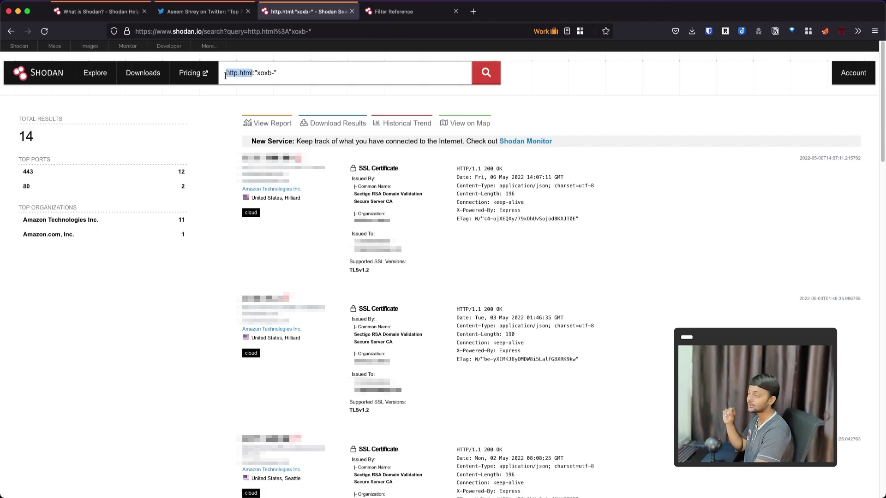
Step: Go to the Filter Reference page and look at its web address
left_click(396, 13)
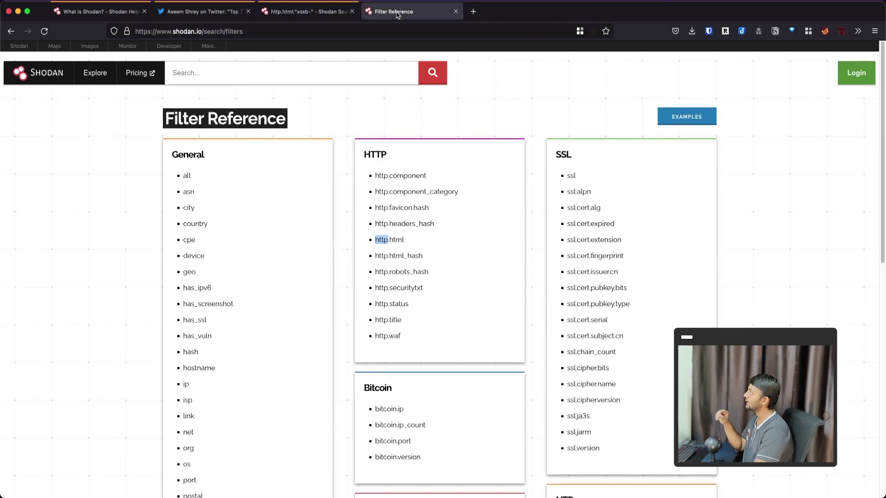
left_click(273, 32)
left_click(40, 212)
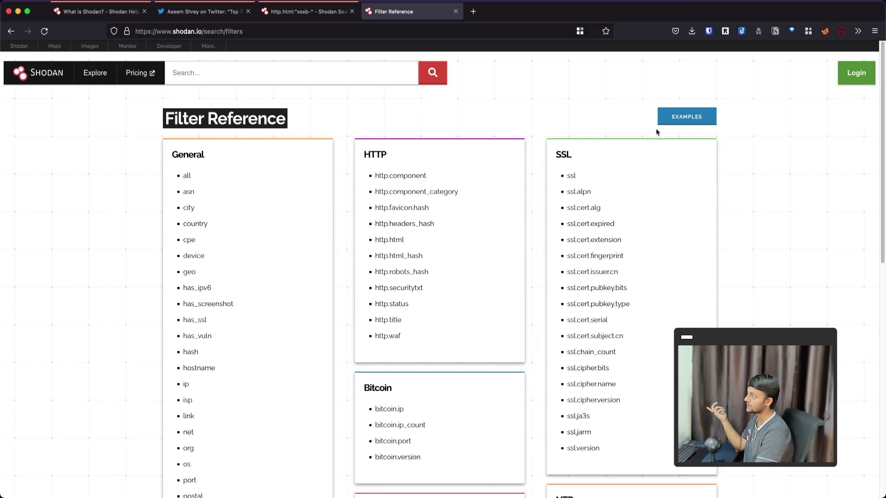
Step: Open the Search Query Examples in a new tab and scroll through them
left_click(669, 117, "super")
left_click(512, 14)
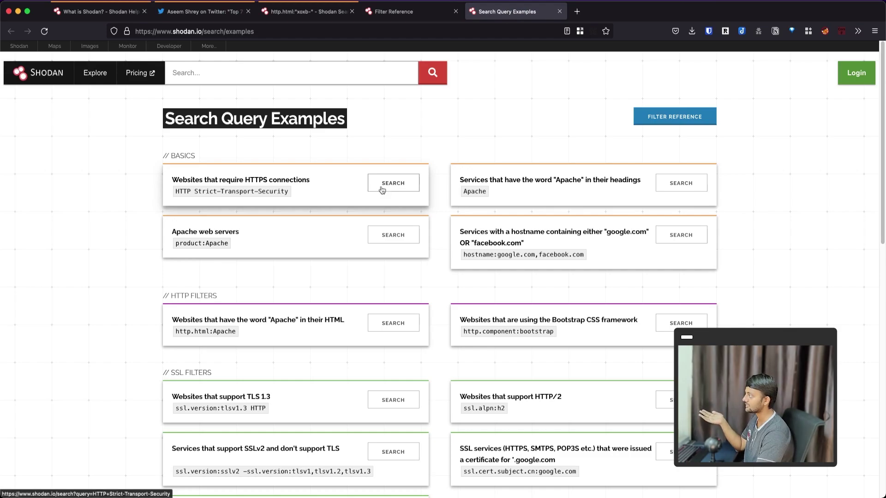
scroll(382, 189, "down", 15)
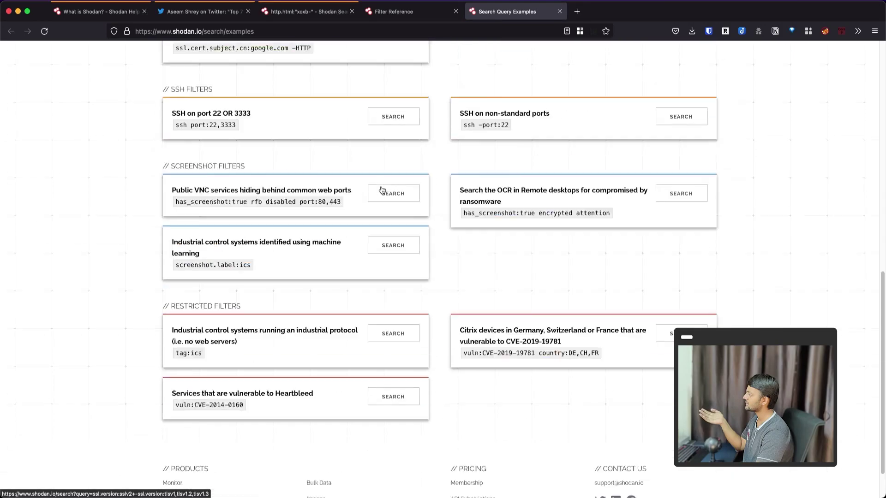
scroll(382, 190, "down", 1)
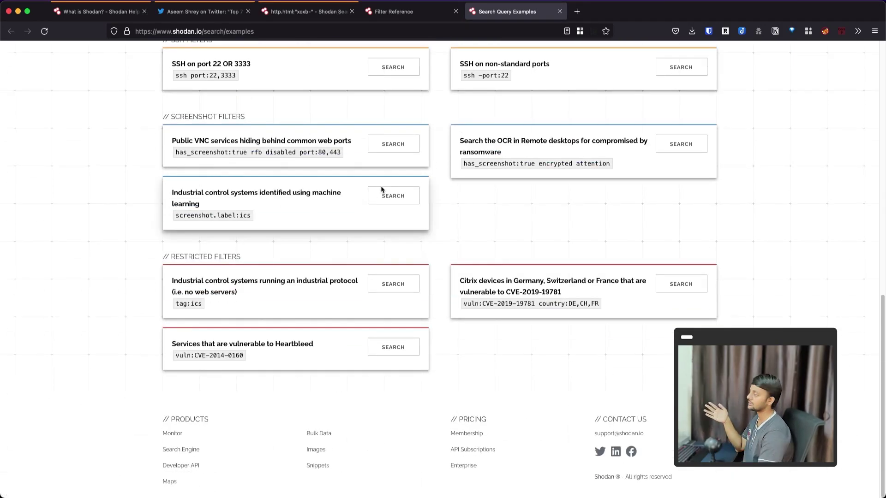
scroll(382, 189, "up", 16)
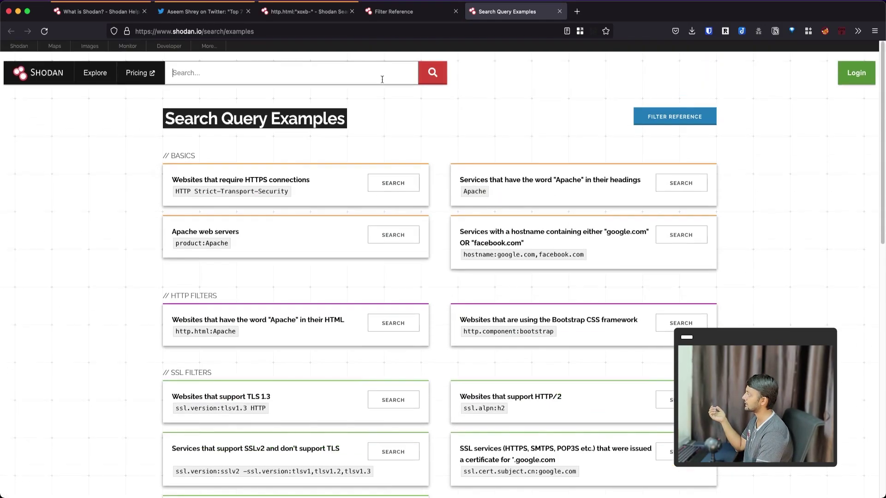
Step: Highlight http.html in the Filter Reference HTTP filters, then return to the xoxb- results
left_click(385, 12)
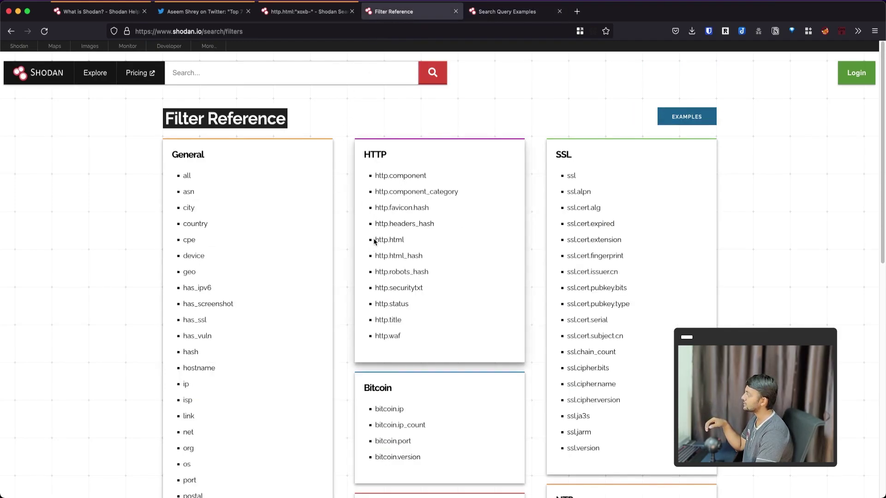
left_click_drag(374, 240, 405, 240)
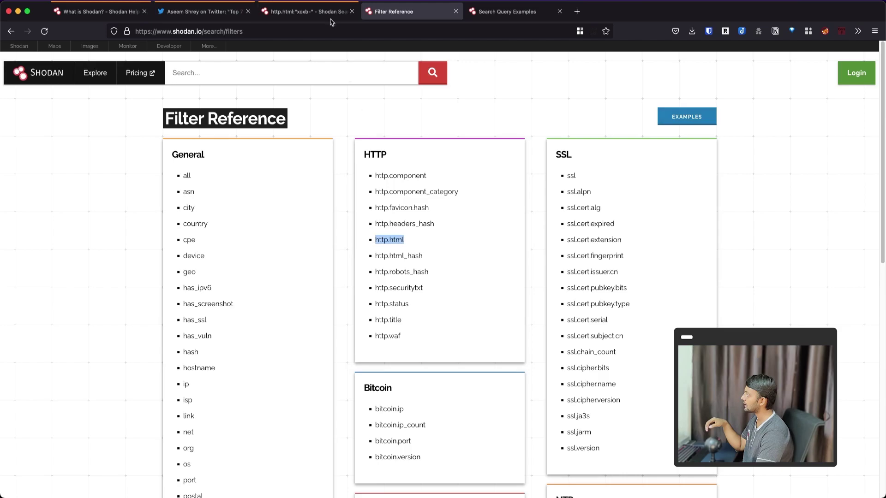
left_click(307, 11)
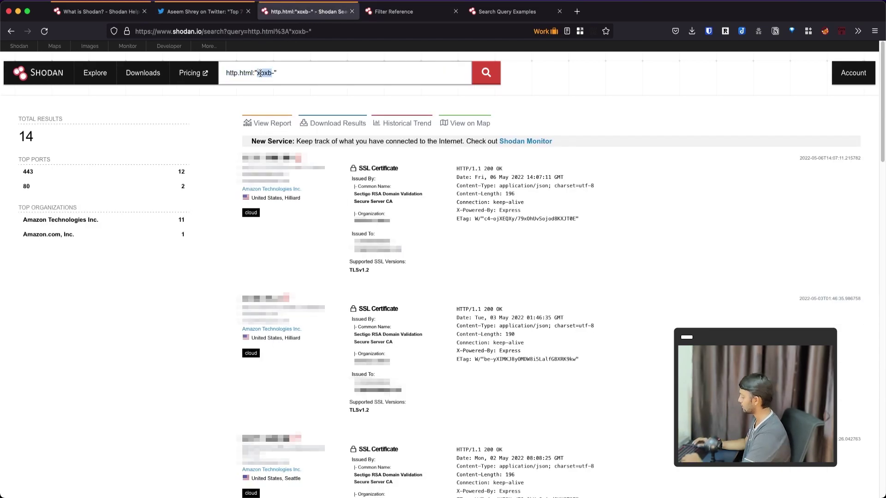
Step: Search Google in a new tab for trufflehog regex patterns
key("super+t")
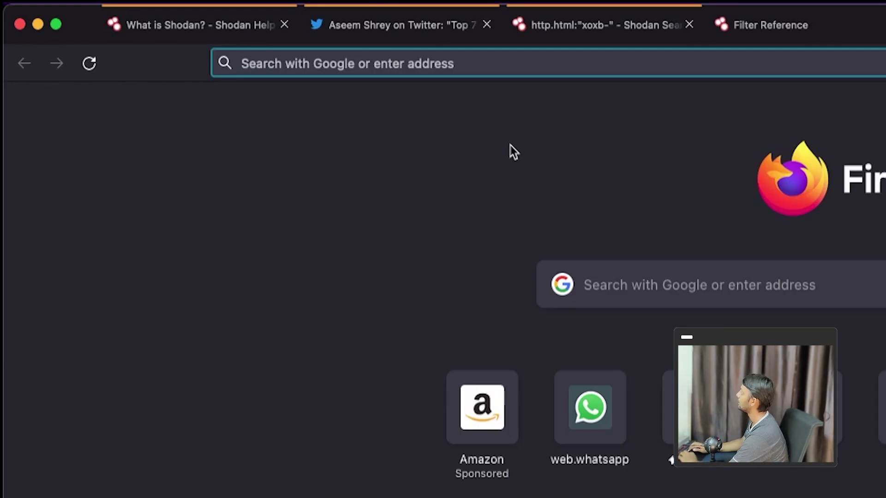
type("secre")
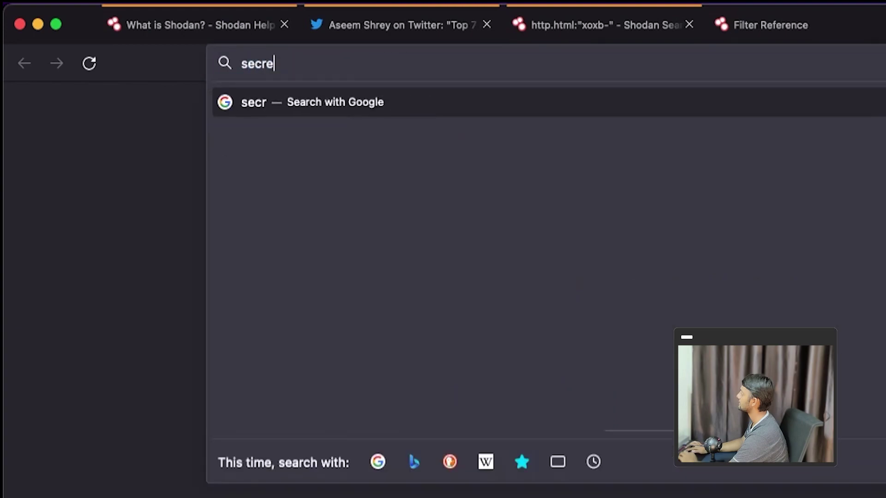
type("ts pa")
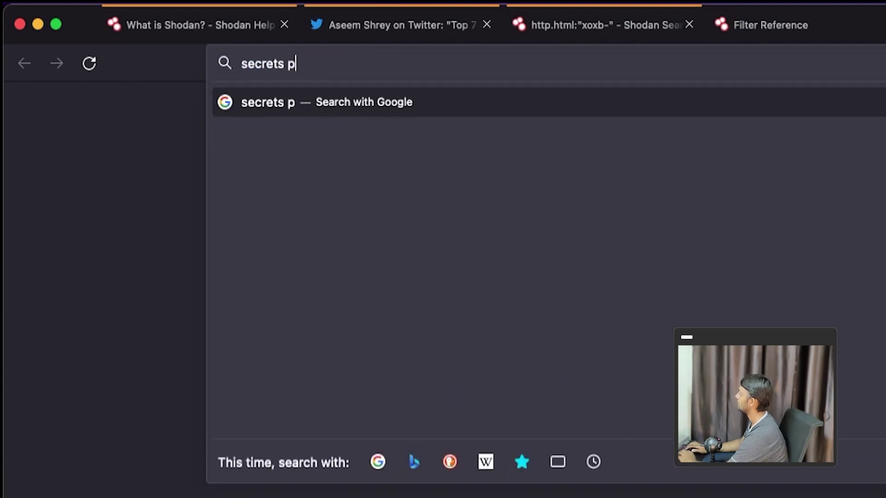
key("BackSpace")
key("BackSpace")
type("regex pattern trufflehog")
key("Return")
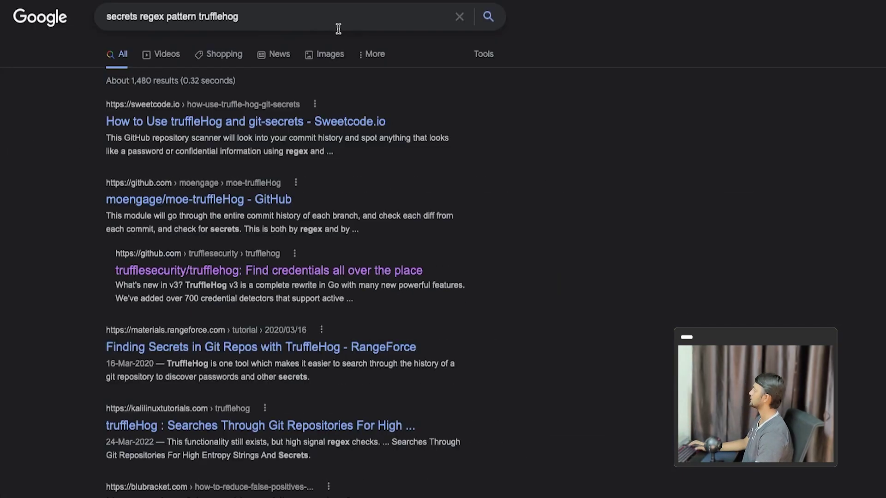
Step: Open the trufflesecurity/trufflehog GitHub repository and scroll through it
left_click(231, 276)
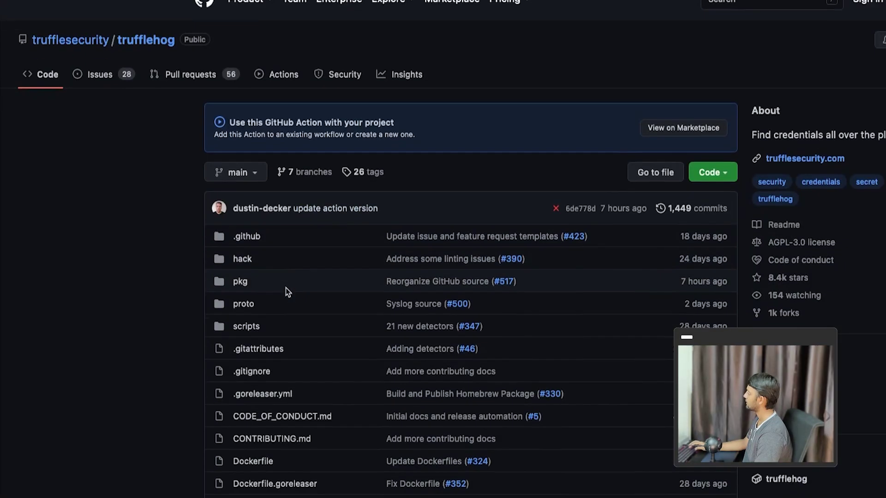
scroll(286, 290, "down", 4)
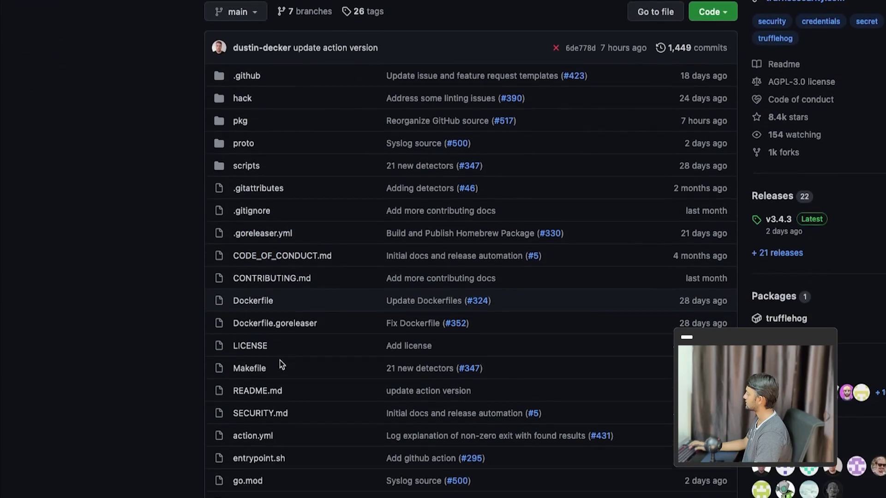
scroll(282, 364, "down", 6)
scroll(279, 364, "up", 10)
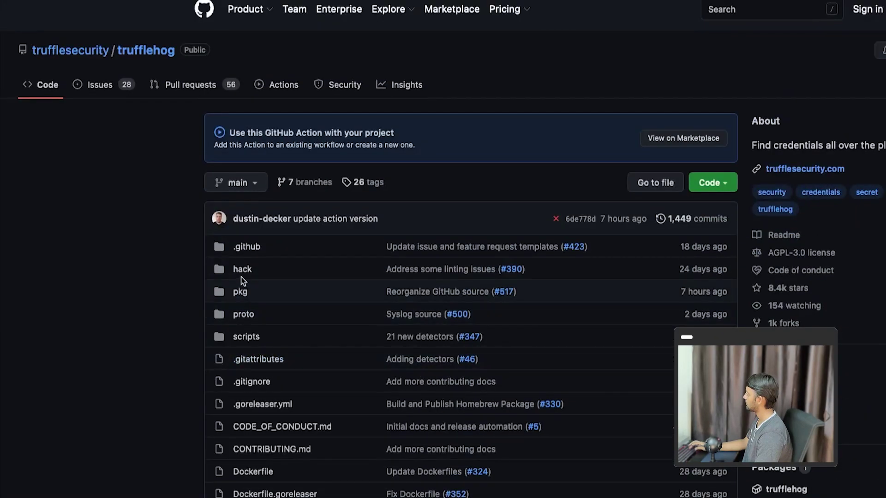
Step: Visit trufflesecurity.com and browse the Truffle Security organisation page
key("super+l")
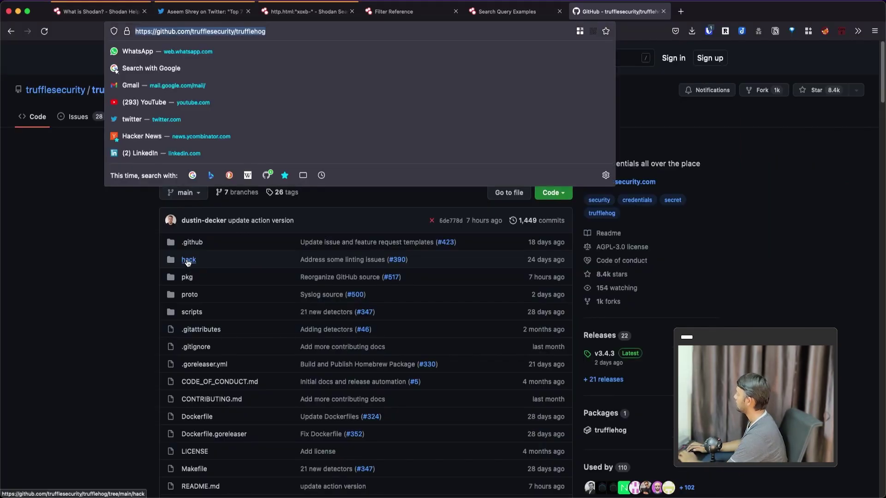
type("trufflesecurity.com/")
key("Escape")
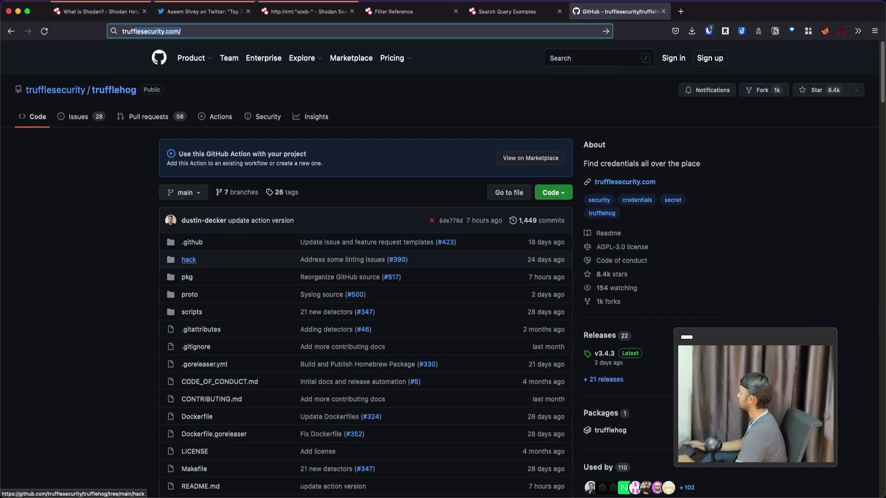
left_click(64, 90)
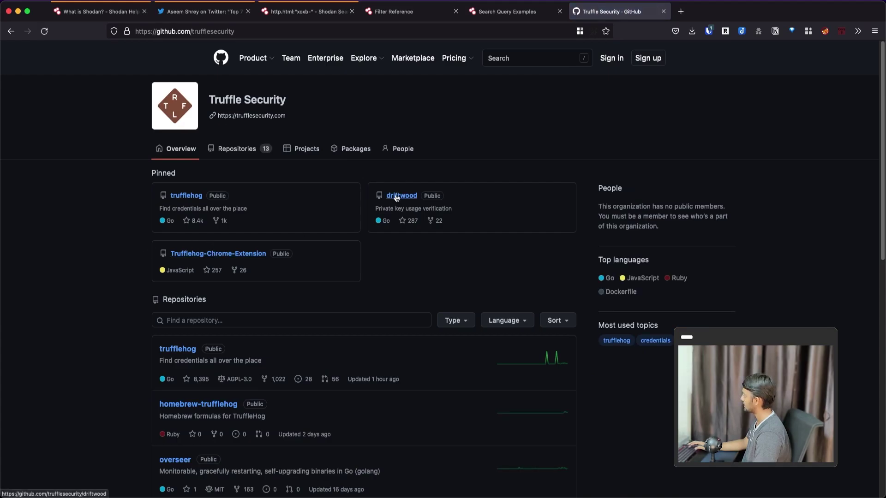
scroll(253, 318, "down", 5)
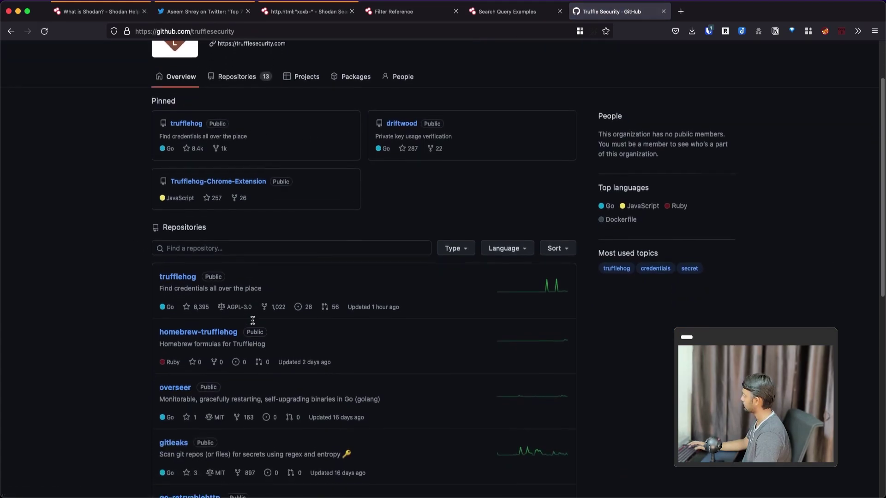
scroll(253, 323, "down", 4)
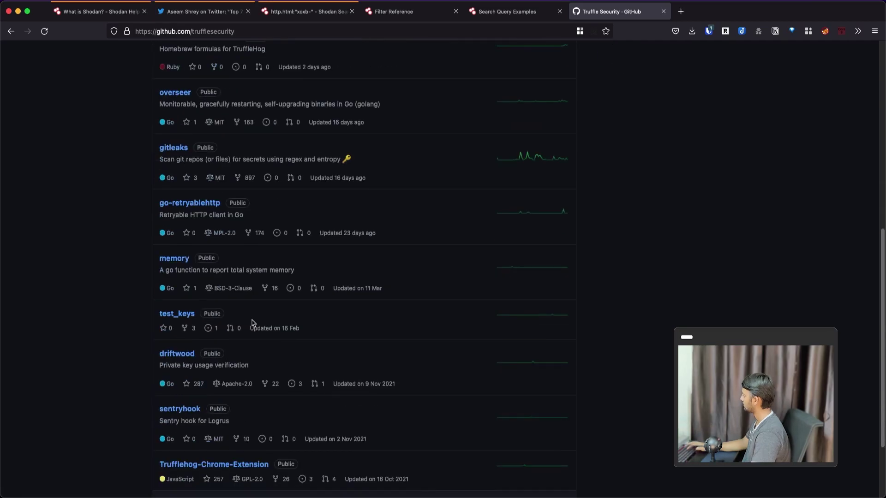
Step: Search Google in a new tab for 'trufflehog regexes'
key("super+t")
type("trufflehog r")
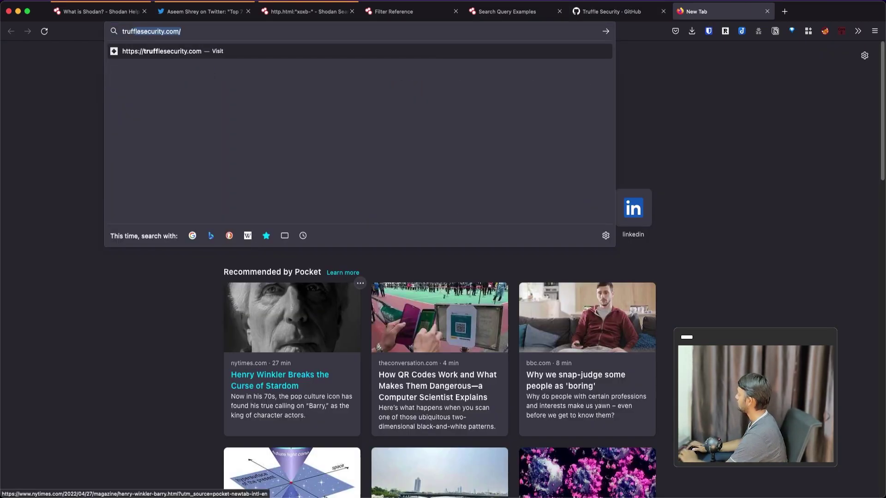
type("egexes")
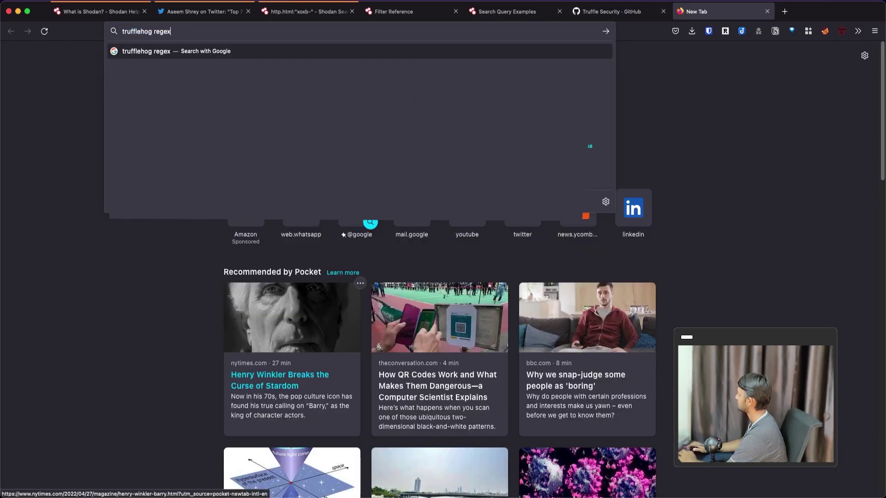
key("Return")
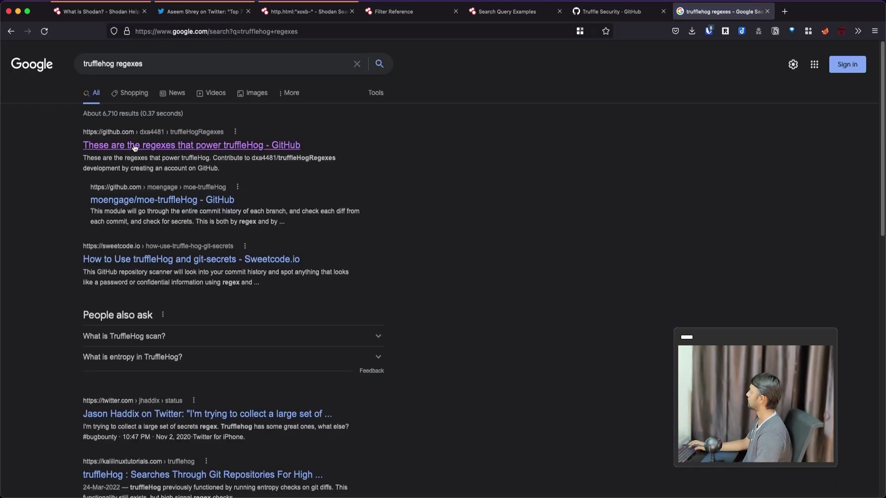
Step: Open the truffleHogRegexes repository, its truffleHogRegexes folder, and regexes.json
left_click(135, 146)
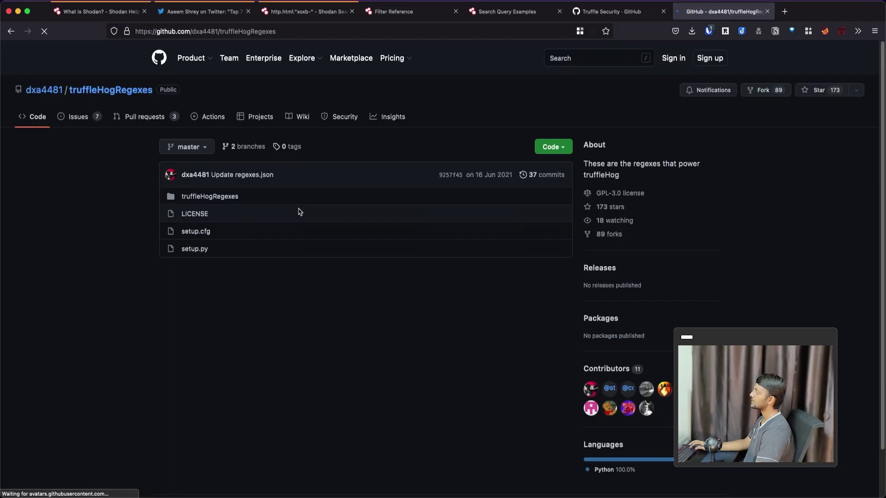
left_click(208, 198)
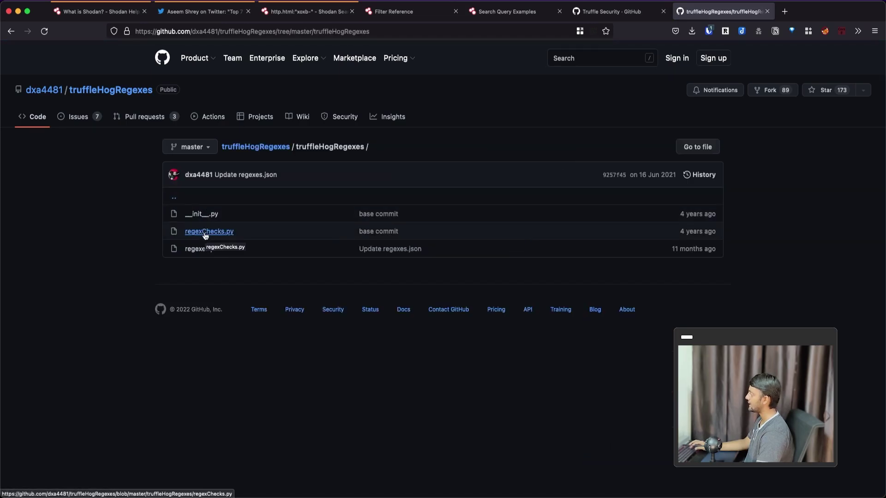
left_click(201, 252)
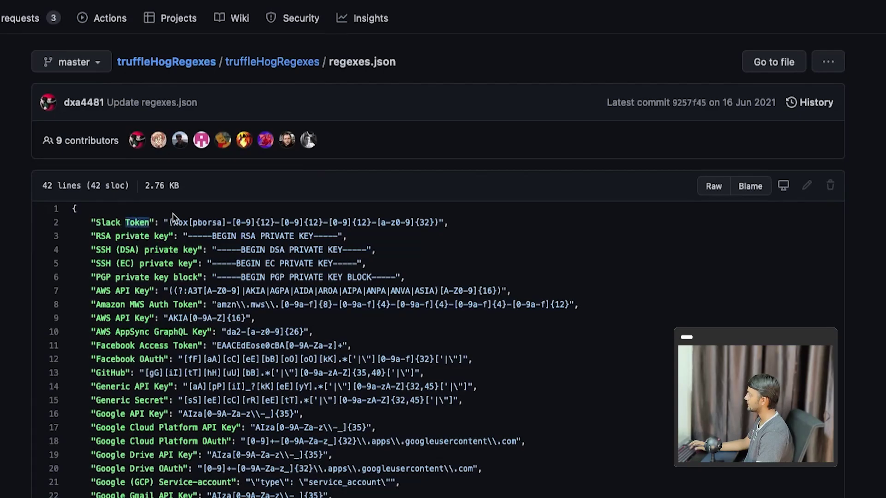
Step: Mark parts of the line-2 Slack Token regex: xox prefix, letter set, {12} count, digit ranges
left_click_drag(173, 219, 187, 219)
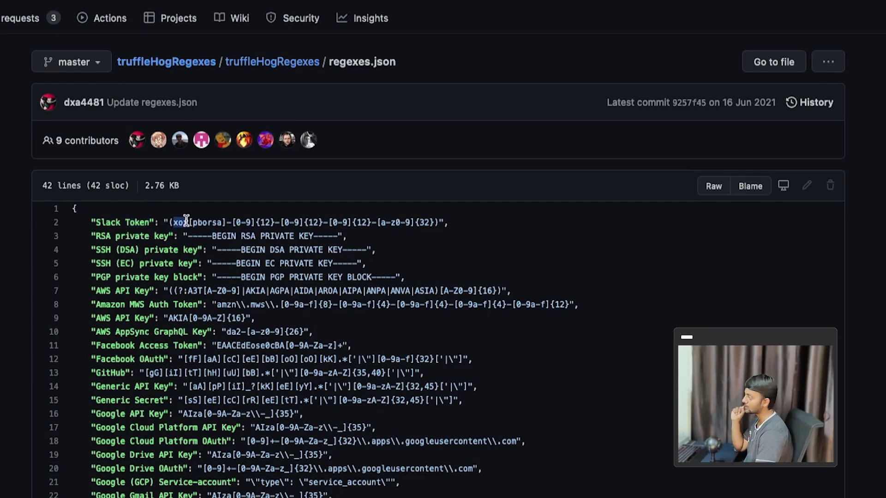
left_click_drag(200, 225, 213, 225)
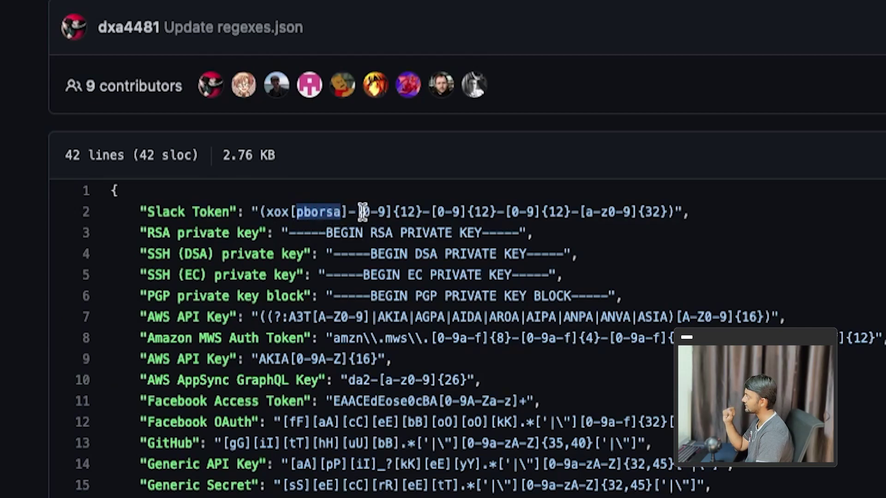
left_click_drag(357, 212, 462, 209)
left_click(400, 208)
left_click(449, 209)
left_click(476, 212)
triple_click(491, 226)
left_click_drag(691, 212, 255, 210)
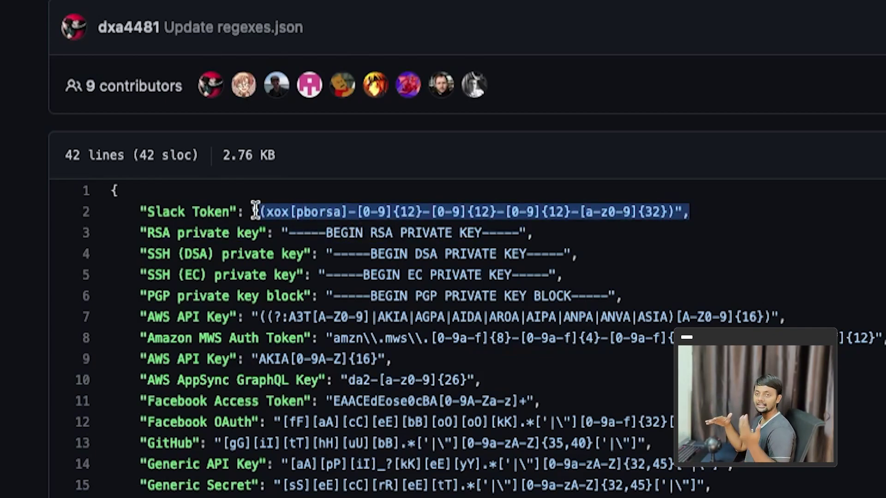
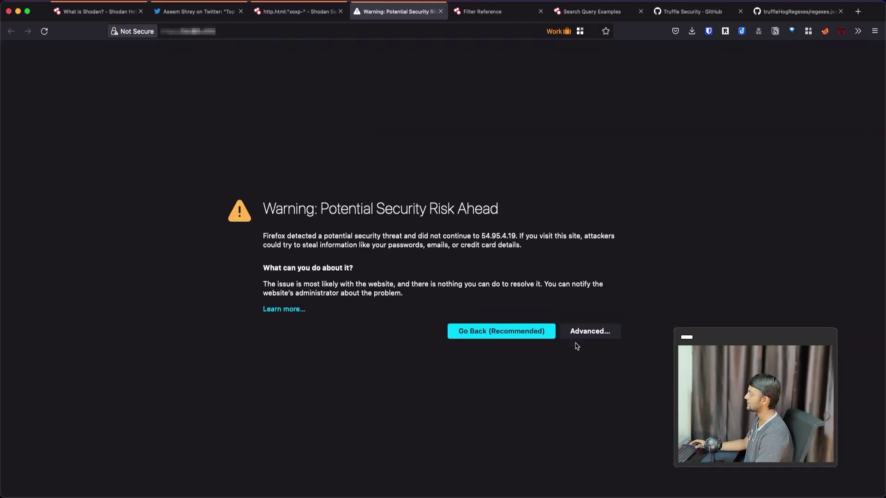
Step: Accept the certificate risk to open the AiTube site at 54.95.4.19
left_click(577, 337)
left_click(553, 472)
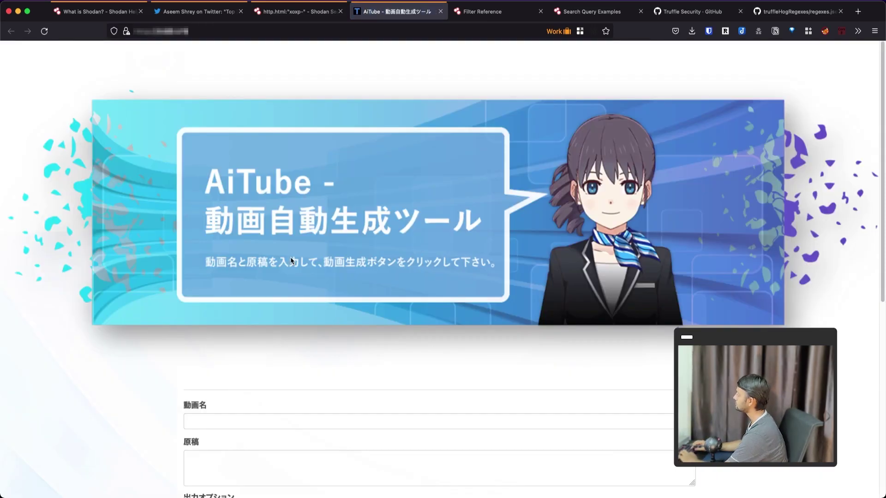
key("super+u")
key("super+f")
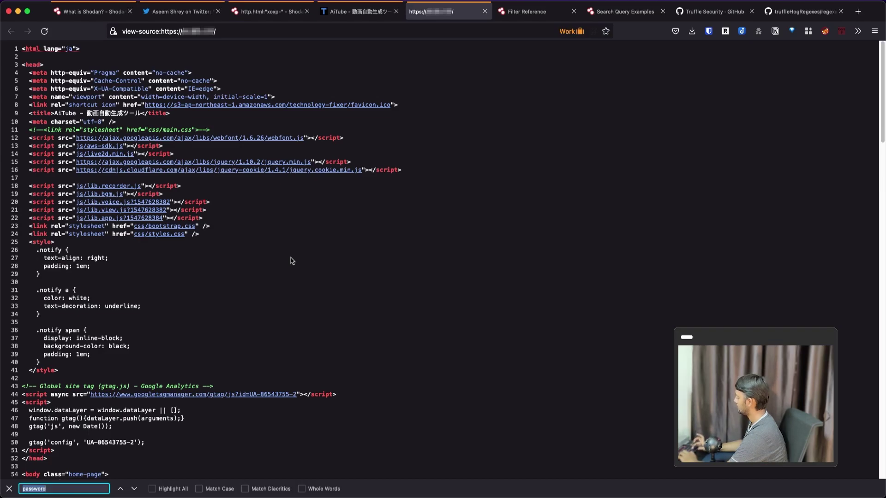
type("xoxp")
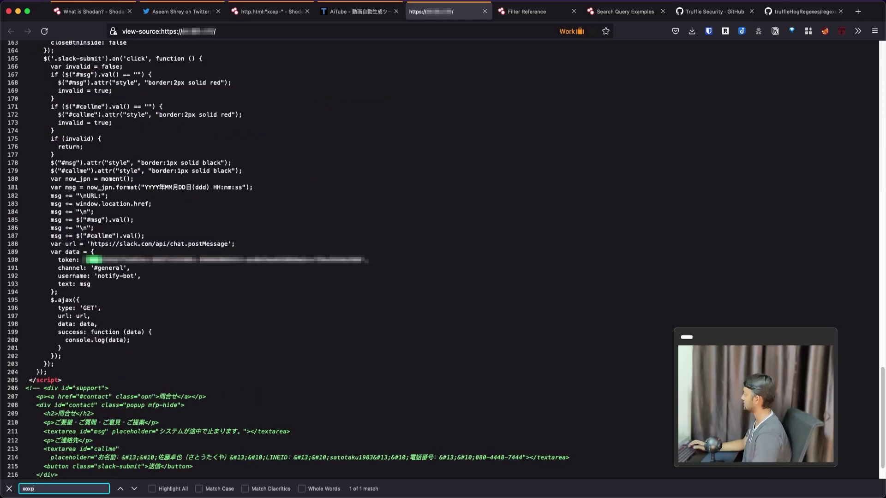
left_click_drag(92, 260, 159, 266)
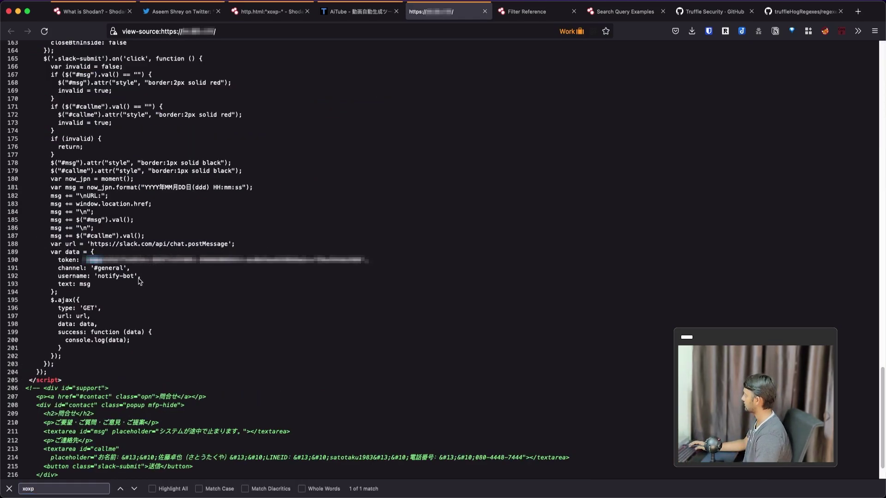
left_click_drag(116, 284, 99, 266)
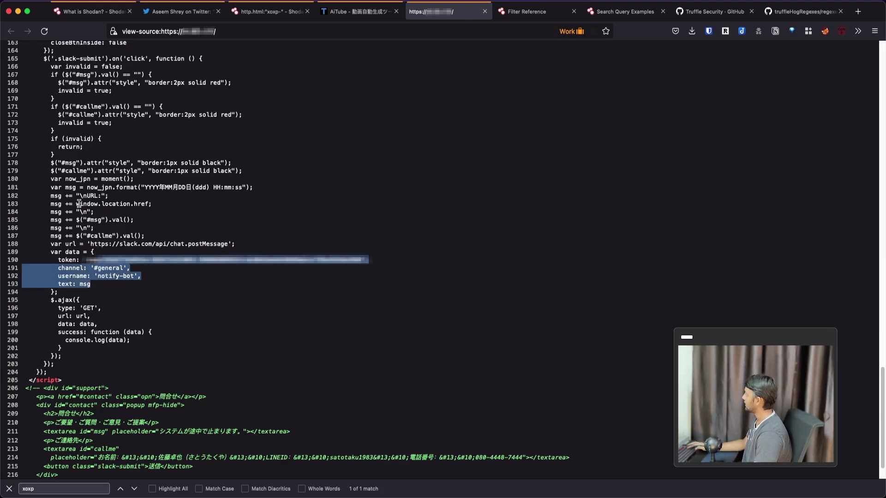
scroll(80, 203, "up", 3)
scroll(248, 221, "up", 5)
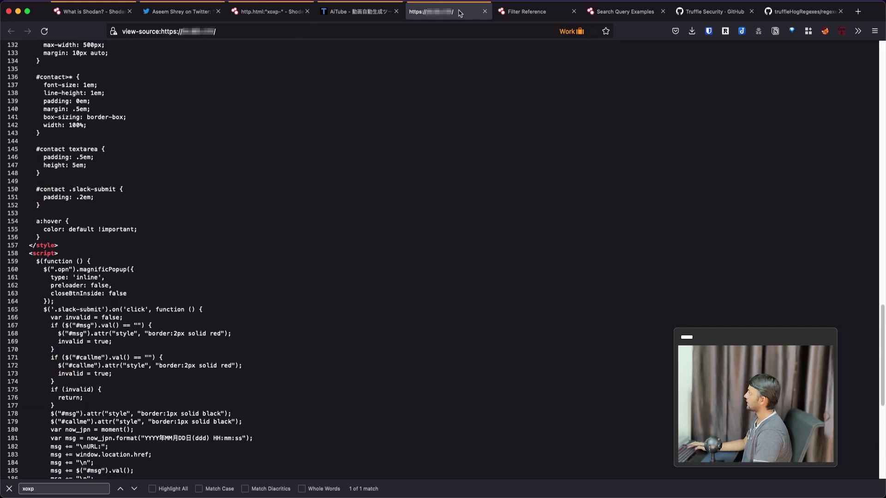
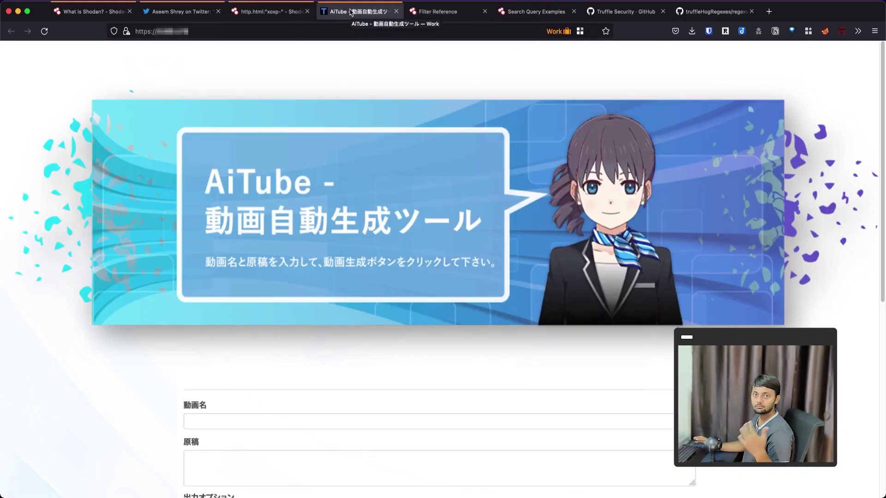
Step: Close the AiTube tab and return to the Shodan results tweet, advancing to its next image
left_click(396, 11)
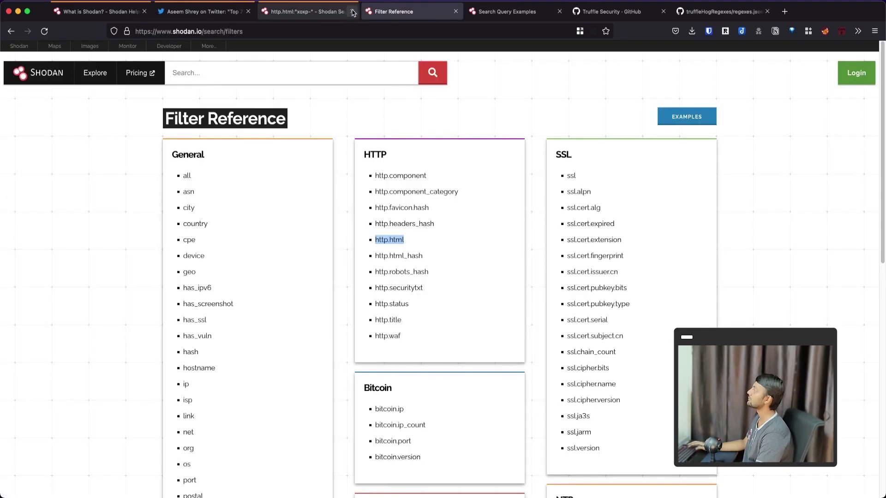
left_click(203, 13)
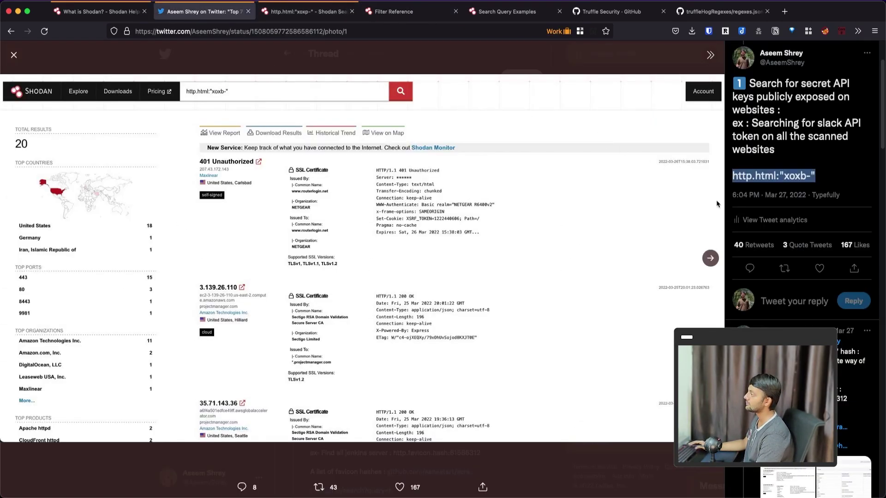
left_click(713, 261)
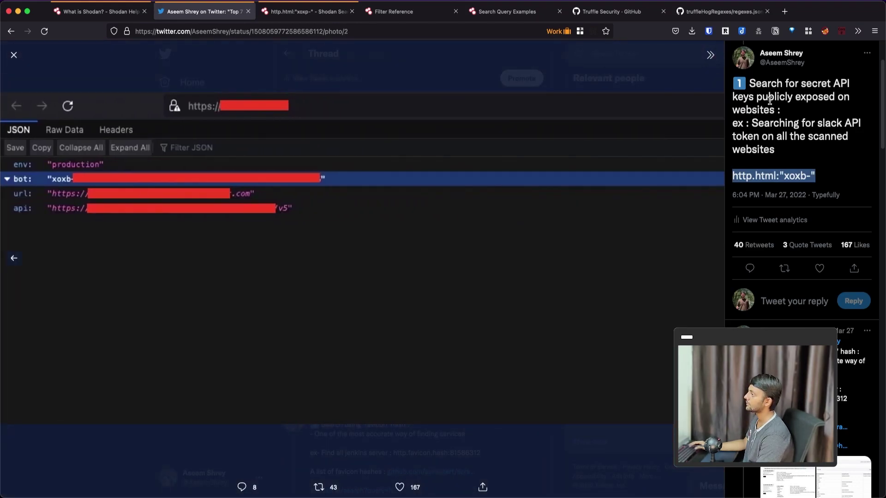
scroll(798, 138, "down", 4)
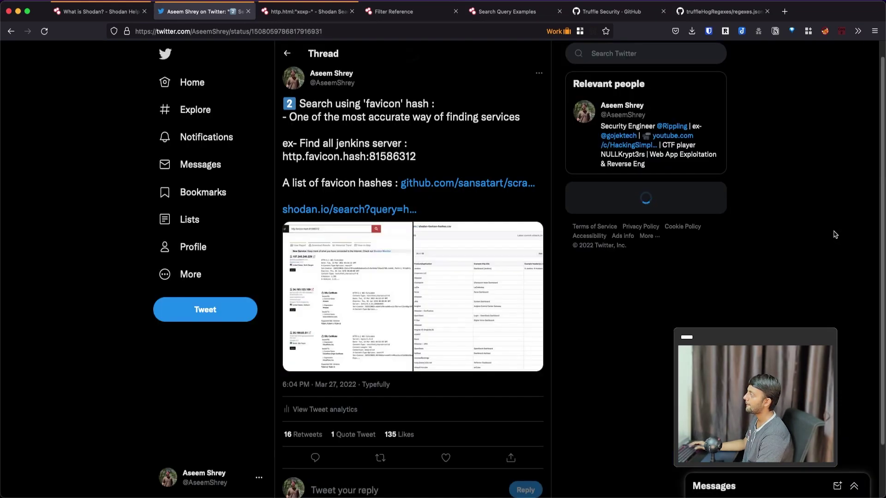
Step: Open the favicon-hash tweet, view its page source and search it for 'favicon'
left_click(835, 234)
left_click_drag(337, 106, 451, 119)
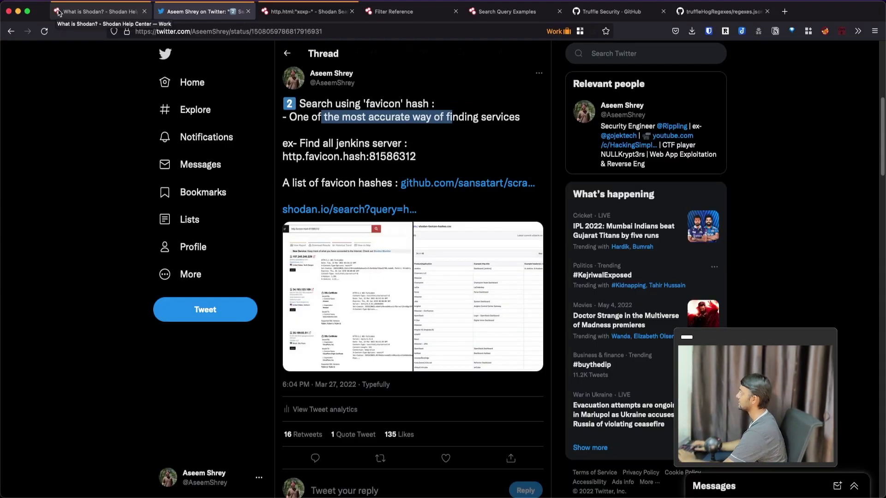
key("super+u")
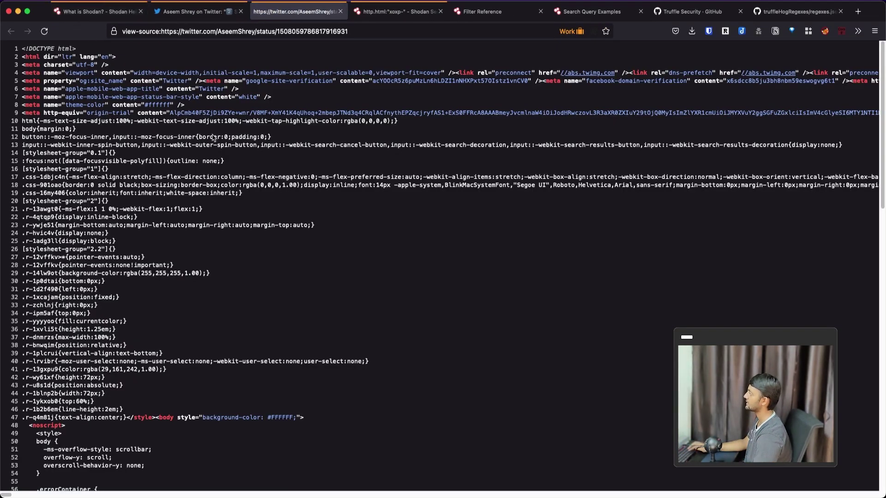
key("super+f")
type("favicon")
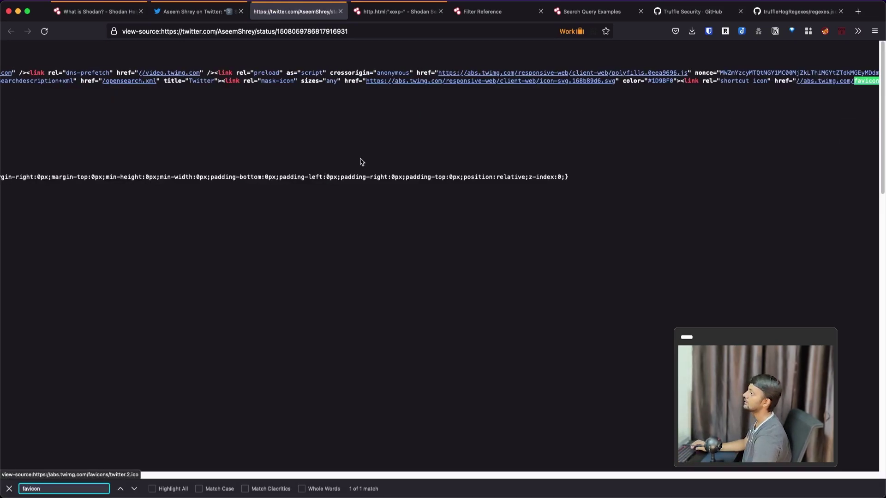
Step: Open the twitter.2.ico favicon file from the source, then close its tab
scroll(703, 173, "right", 3)
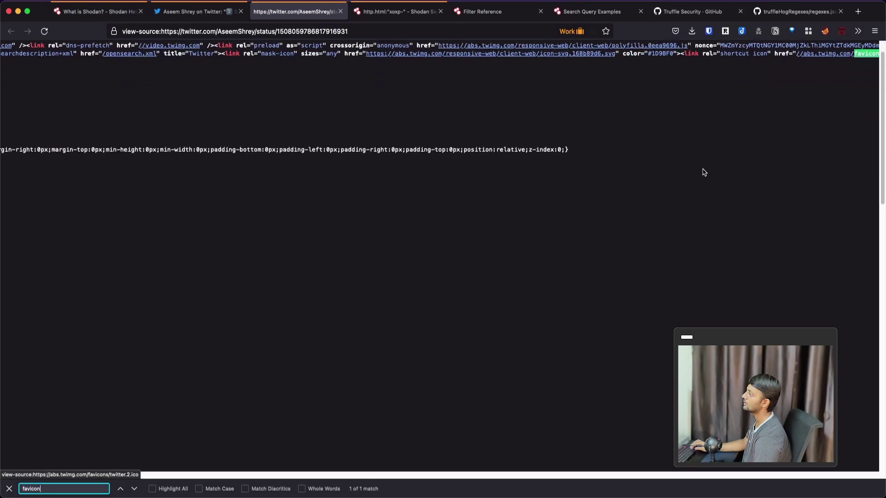
scroll(712, 141, "right", 3)
left_click(717, 82, "super")
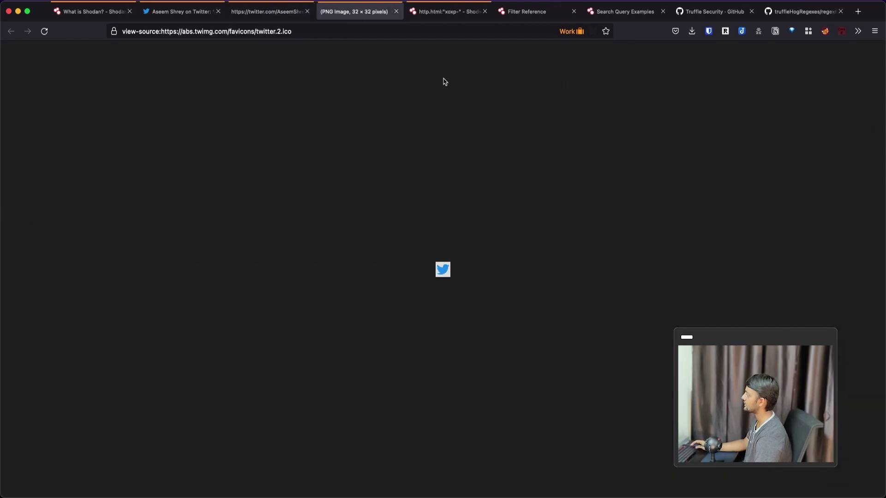
scroll(446, 279, "up", 10)
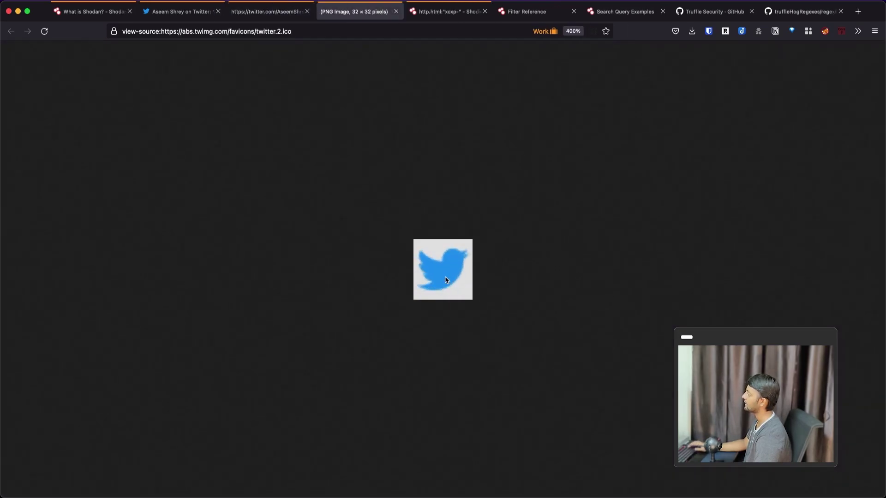
key("super+w")
Step: View the What is Shodan? page source, open Shodan's favicon.png, then return to the tweet thread
left_click(95, 11)
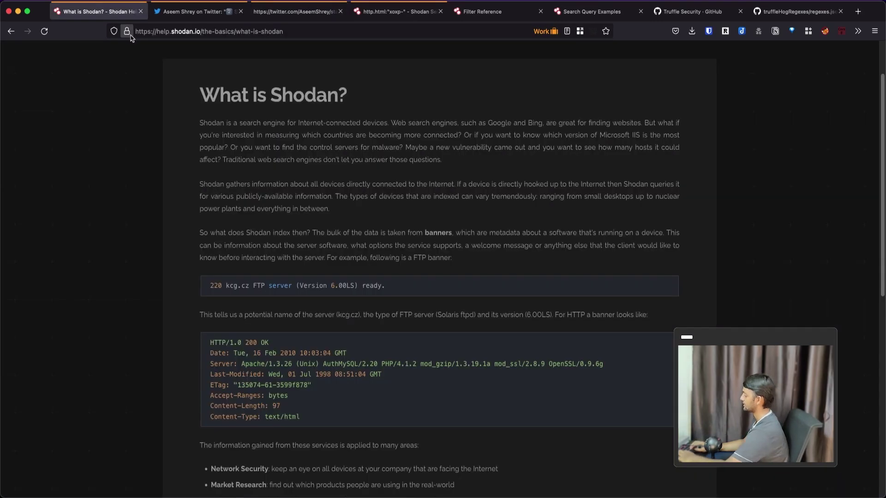
key("super+u")
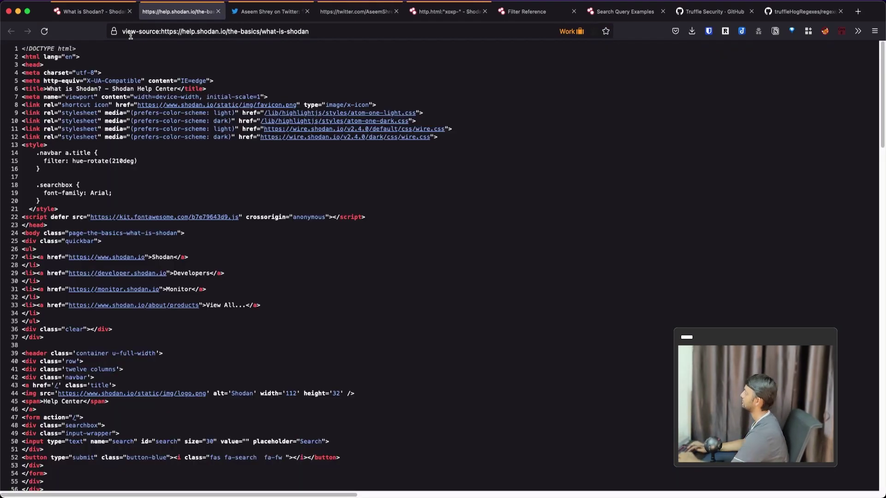
left_click(182, 105, "super")
left_click(247, 12)
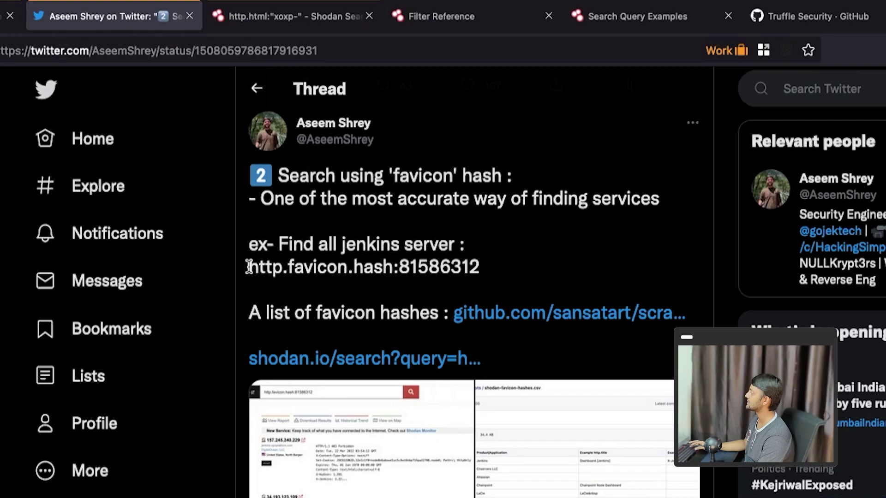
Step: Copy http.favicon.hash:81586312 from the tweet and run it as the Shodan search query
left_click_drag(249, 267, 483, 282)
key("super+c")
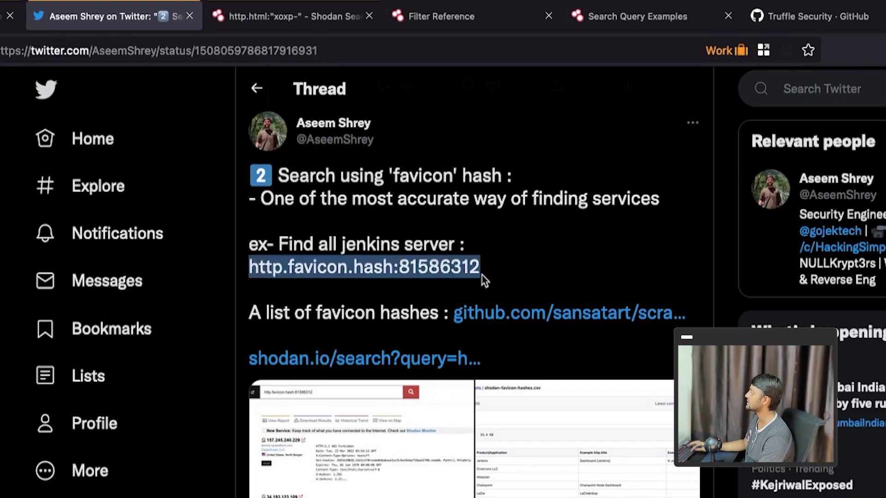
left_click(293, 16)
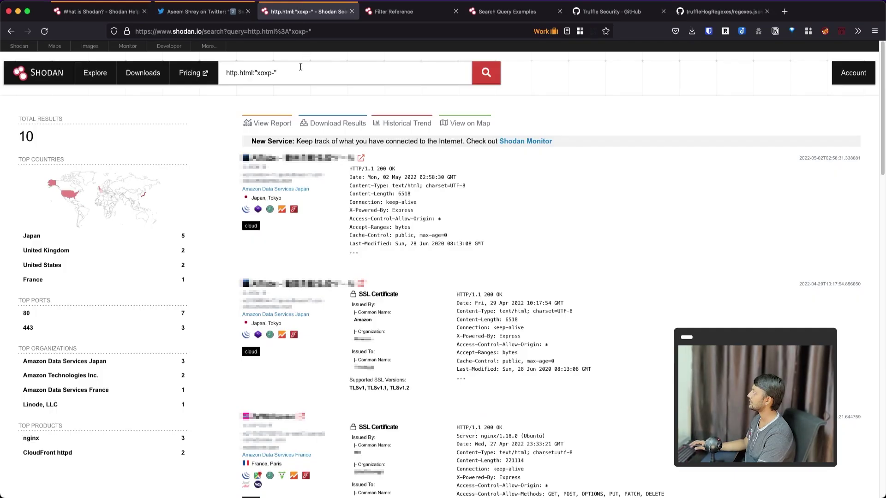
left_click(299, 70)
key("super+a")
key("super+v")
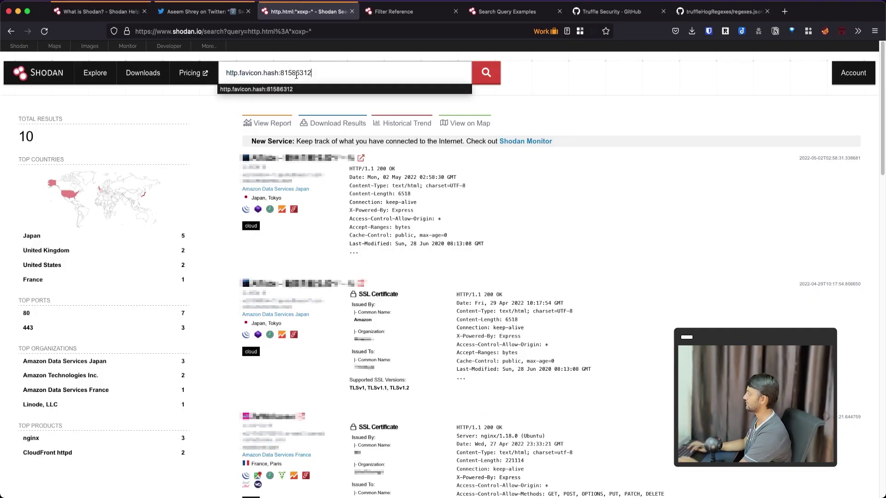
key("Return")
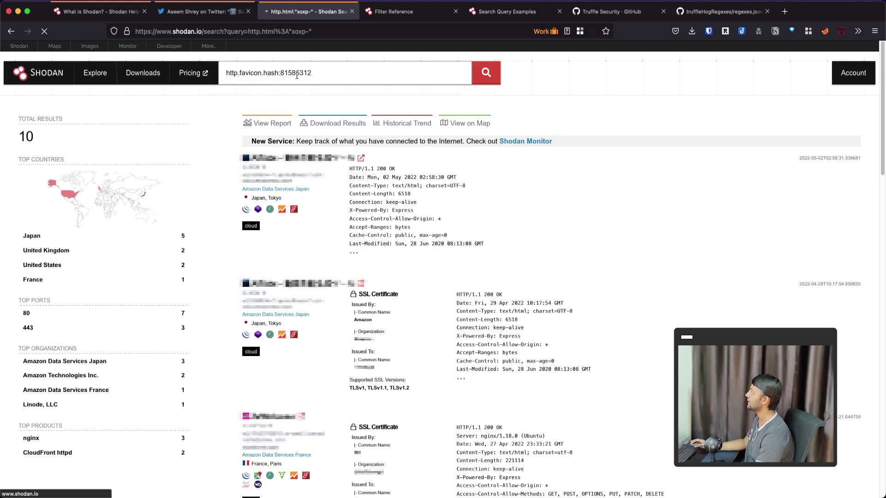
Step: Look up the http.favicon.hash filter on the Filter Reference and Search Query Examples pages
left_click(392, 13)
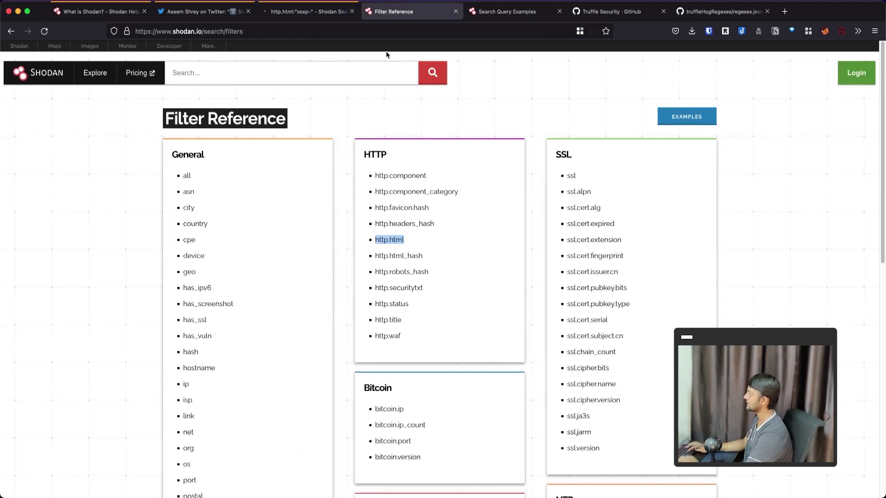
key("super+f")
type("fa")
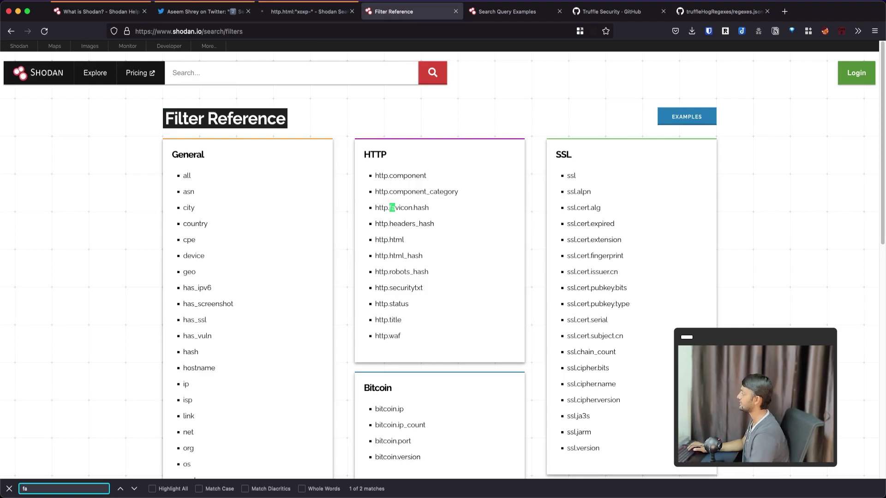
triple_click(393, 207)
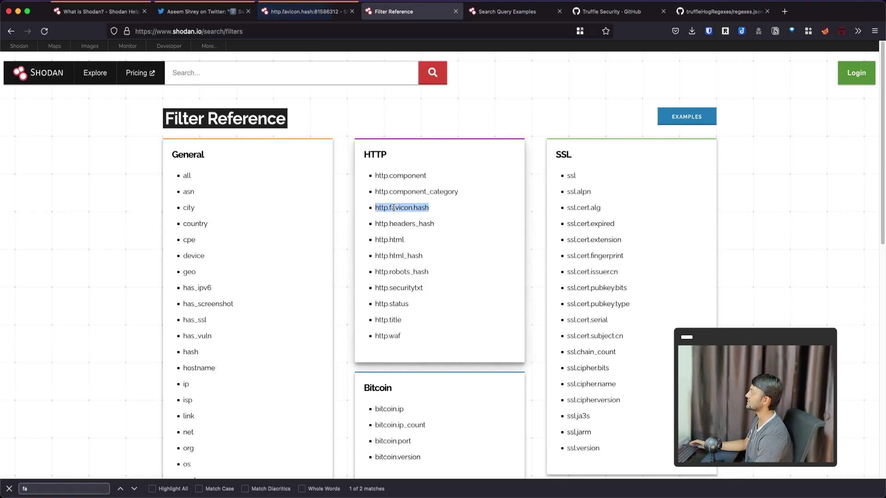
key("ctrl+Tab")
key("super+f")
type("fav")
Step: Note the 81,757 total results and open the first result's Jenkins host in a new tab
key("ctrl+shift+Tab")
key("ctrl+shift+Tab")
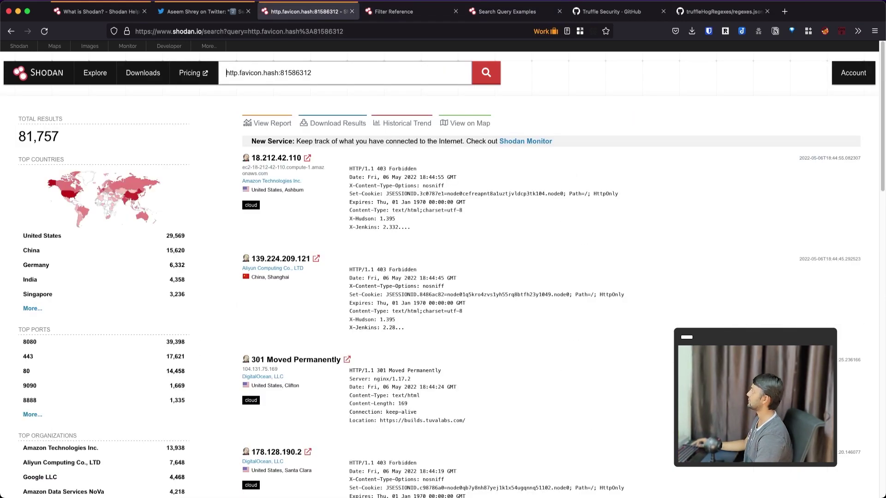
left_click_drag(22, 135, 58, 133)
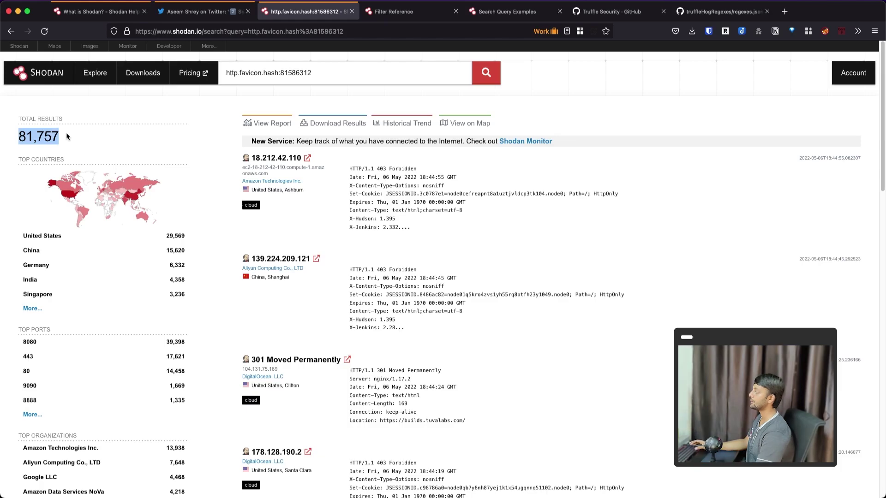
left_click(307, 159, "super")
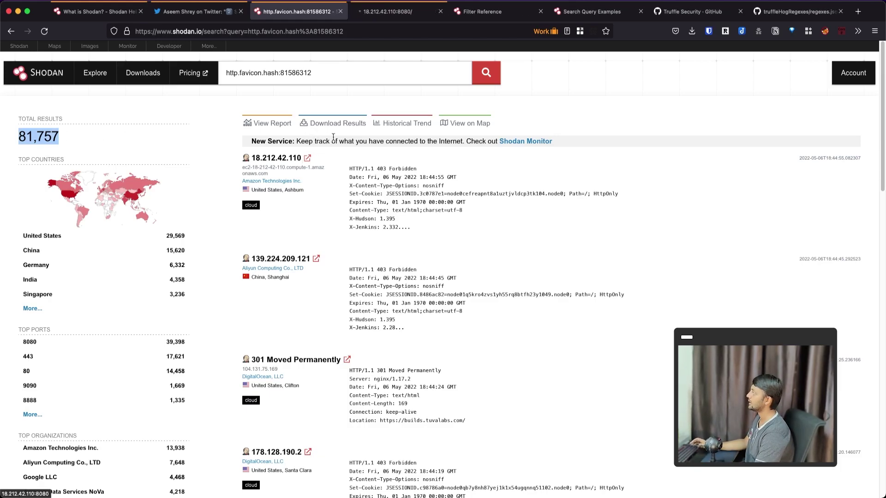
key("ctrl+Tab")
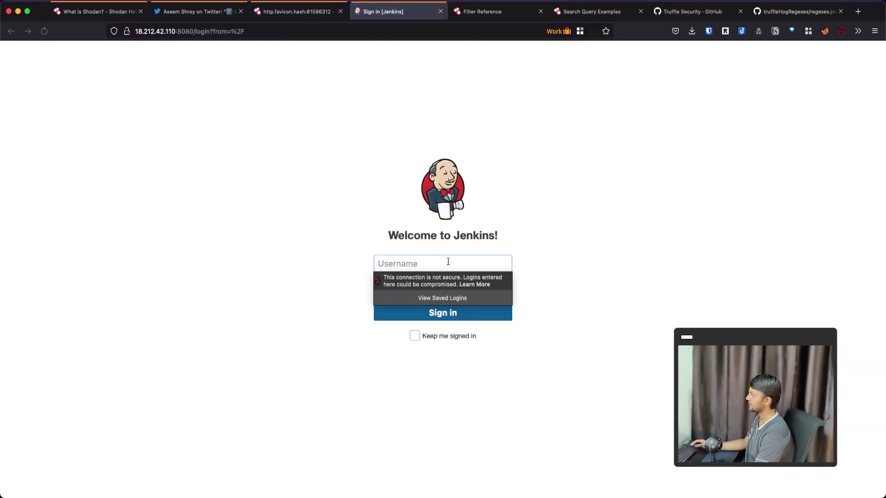
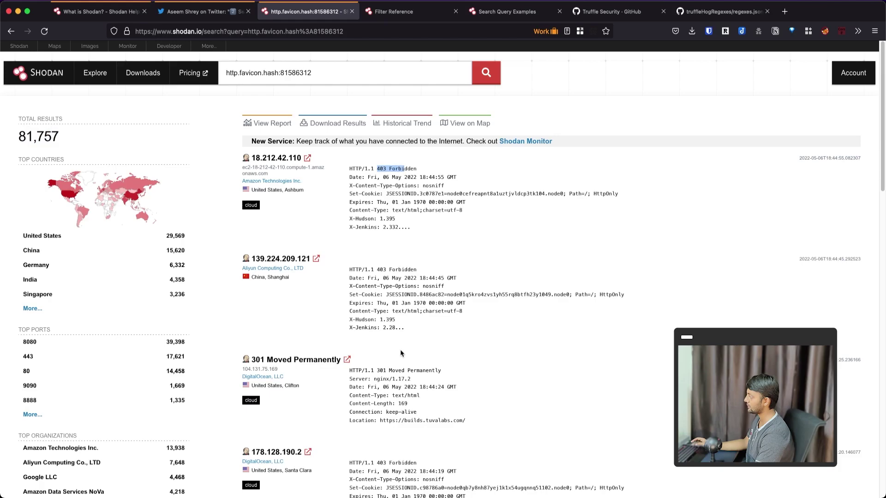
Step: Open the 104.131.75.169 favicon-hash result, view its Jenkins sign-in page, and close it
scroll(400, 353, "down", 5)
left_click(347, 261, "super")
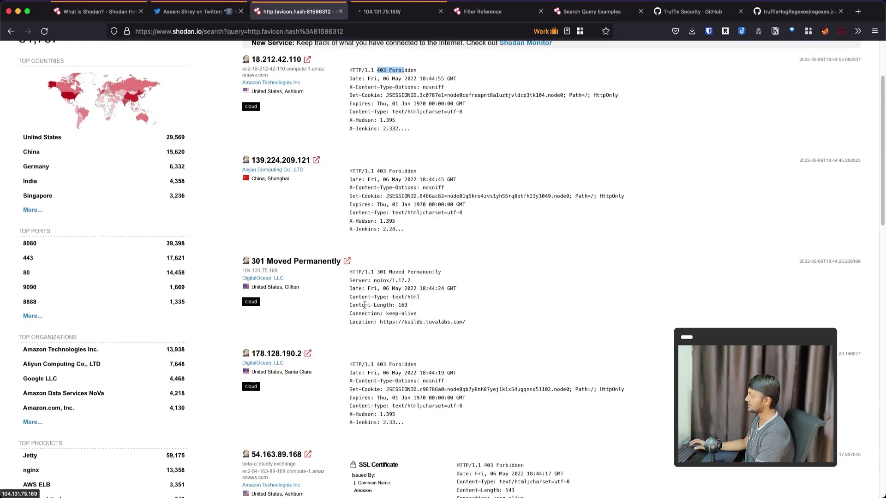
scroll(386, 364, "up", 2)
left_click_drag(376, 365, 418, 373)
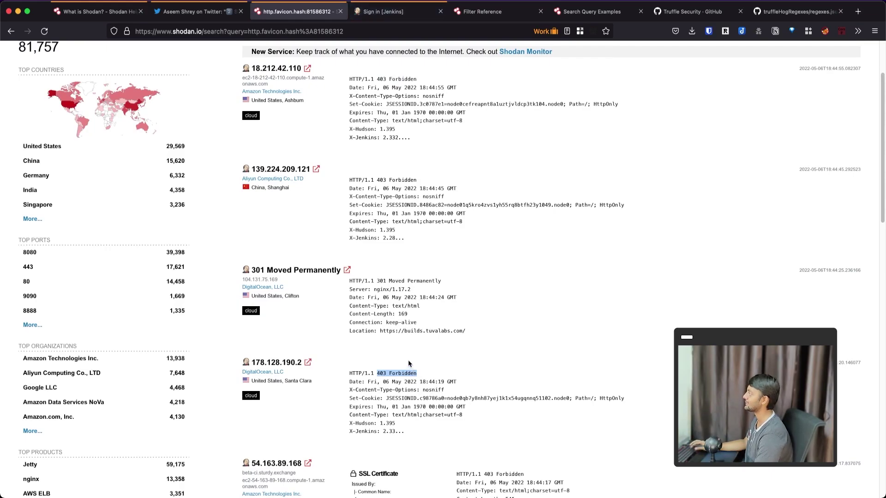
key("ctrl+Tab")
key("ctrl+w")
Step: Look over the Shodan Filter Reference, then bring up the favicon-hash tweet
key("ctrl+Tab")
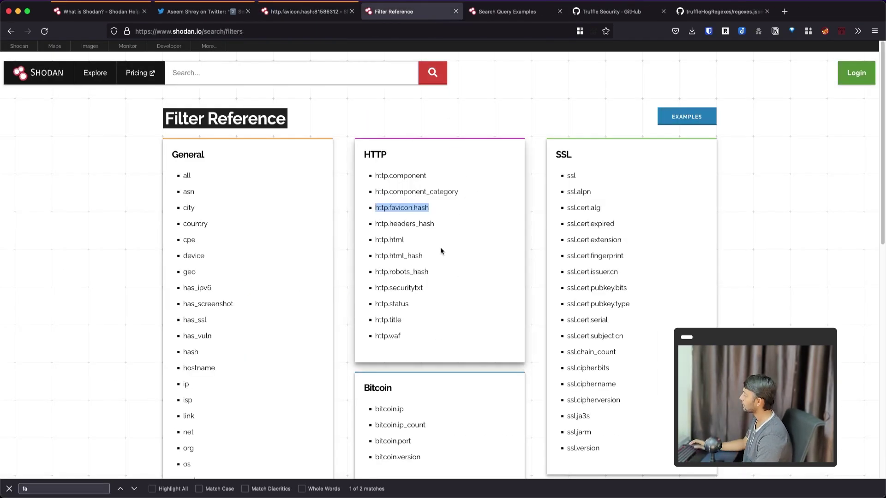
scroll(440, 251, "down", 3)
scroll(441, 251, "up", 3)
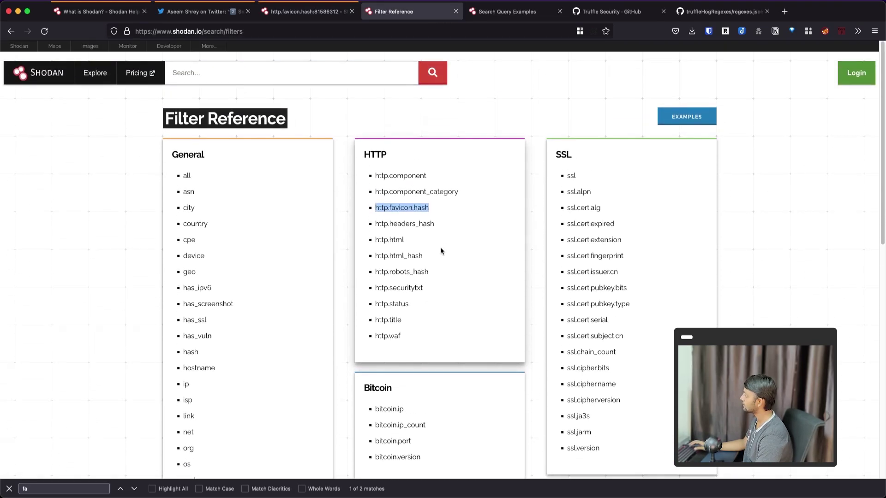
left_click(303, 15)
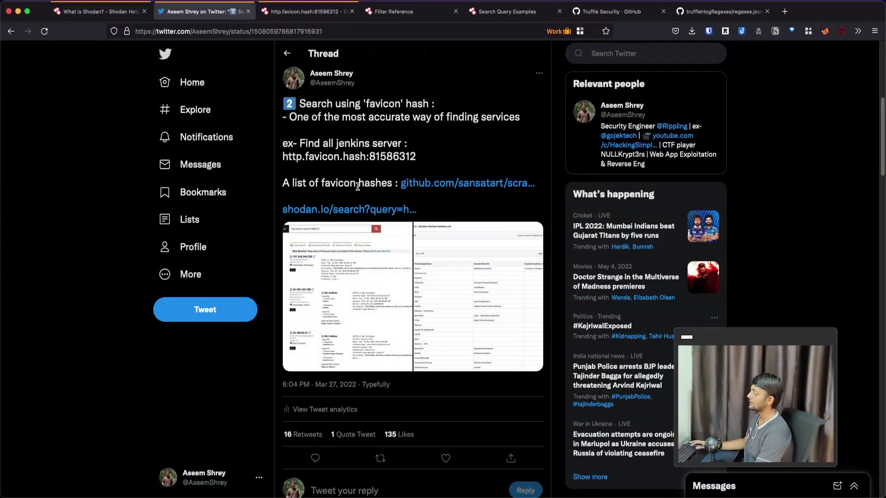
Step: Open the tweet's linked shodan-favicon-hashes.csv list on GitHub and note its 604 lines
left_click(457, 185, "super")
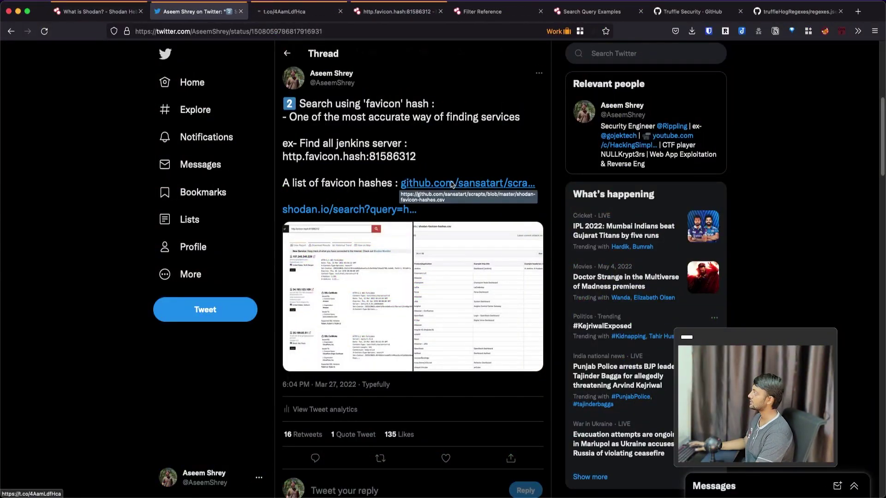
left_click(283, 14)
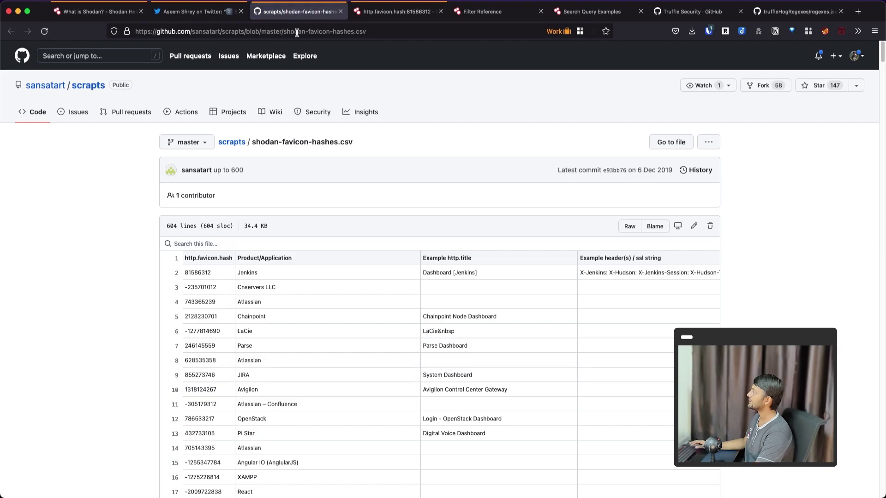
left_click(297, 31)
left_click(349, 206)
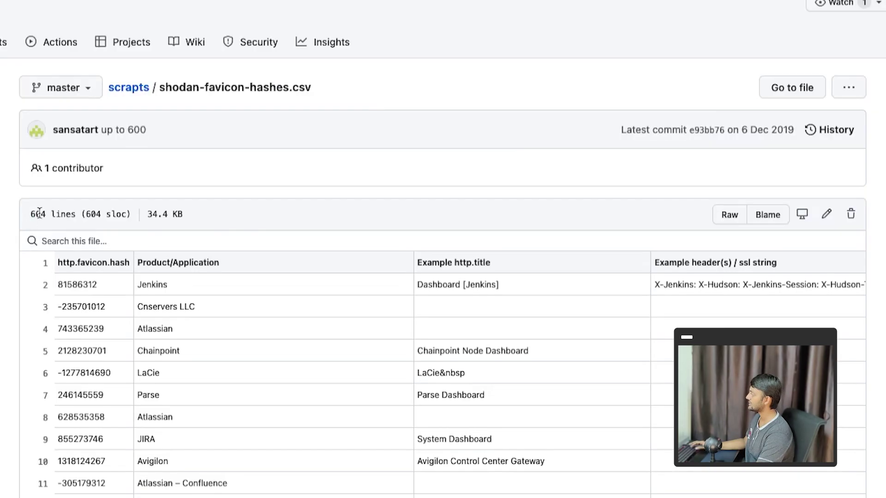
left_click_drag(166, 226, 192, 223)
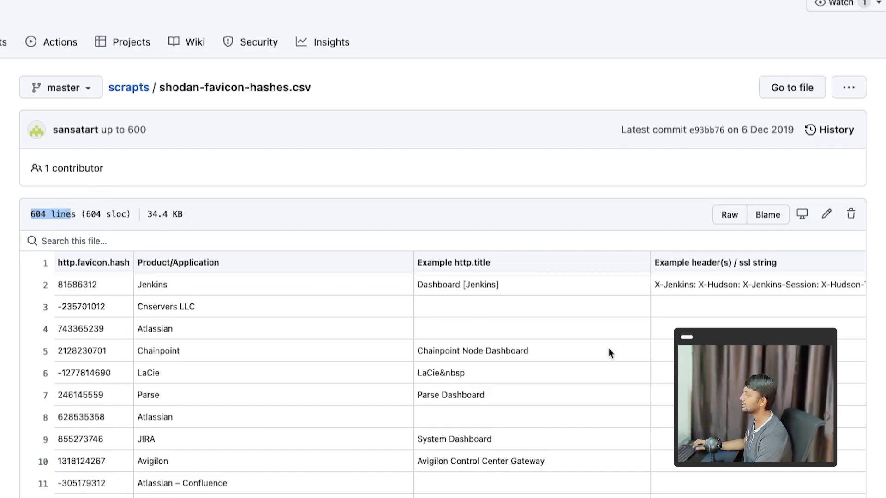
Step: Browse the hash table and select the Atlassian hash 743365239
scroll(683, 277, "right", 8)
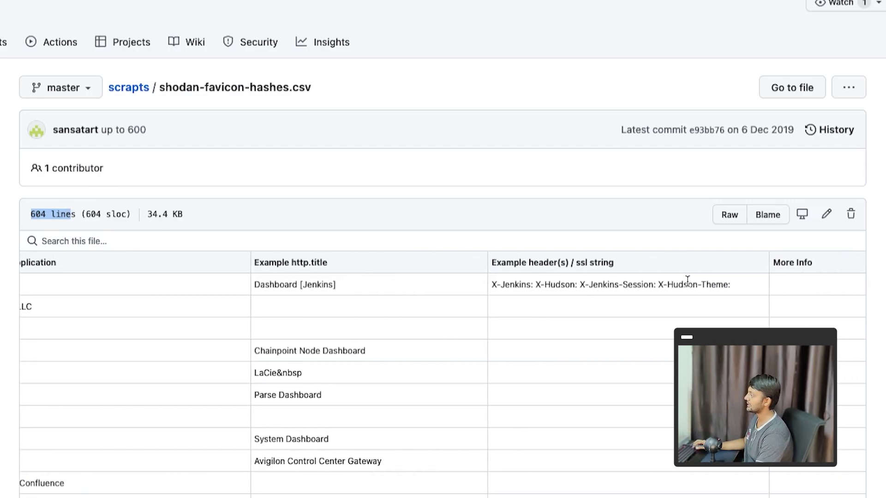
scroll(687, 282, "right", 7)
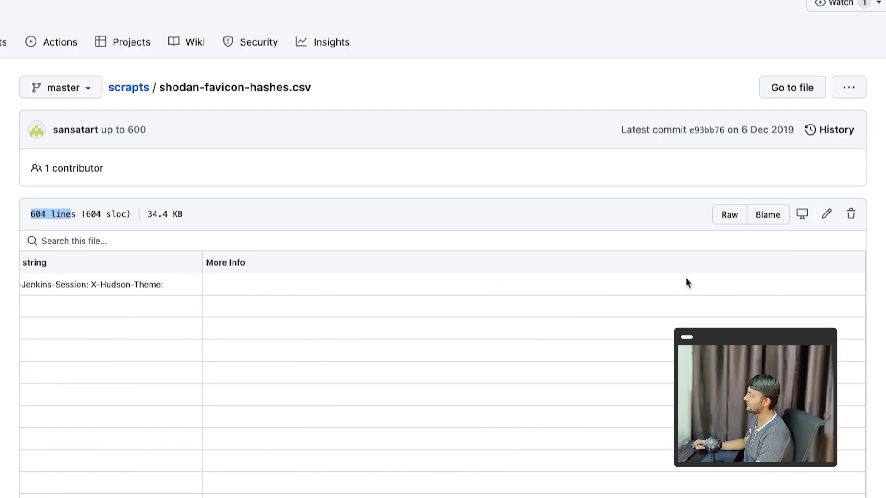
scroll(686, 278, "left", 10)
scroll(685, 282, "left", 8)
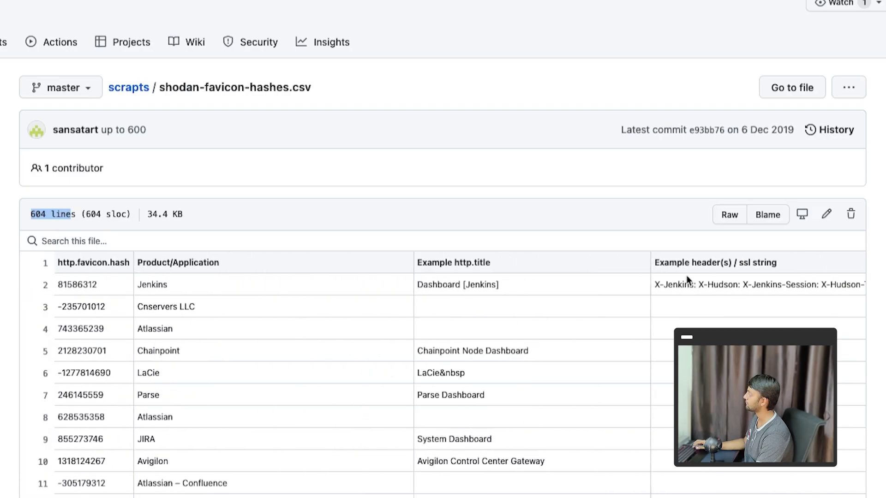
triple_click(145, 307)
double_click(144, 329)
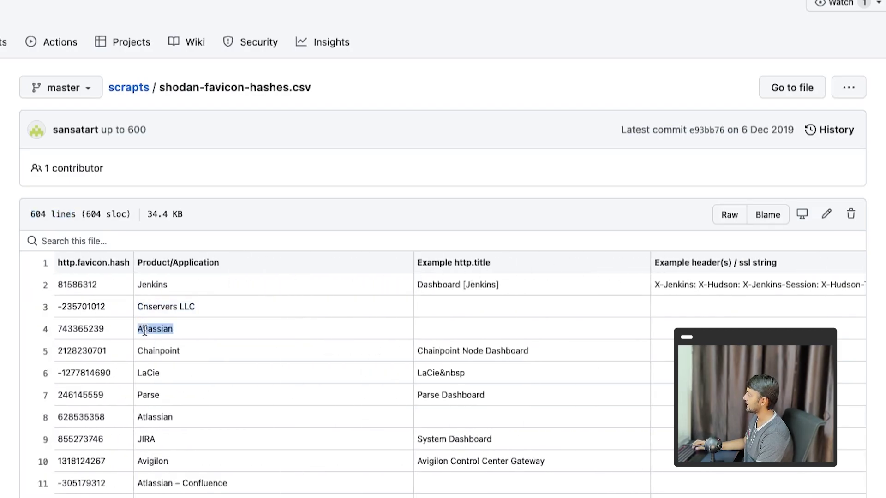
double_click(152, 356)
double_click(93, 329)
key("super+c")
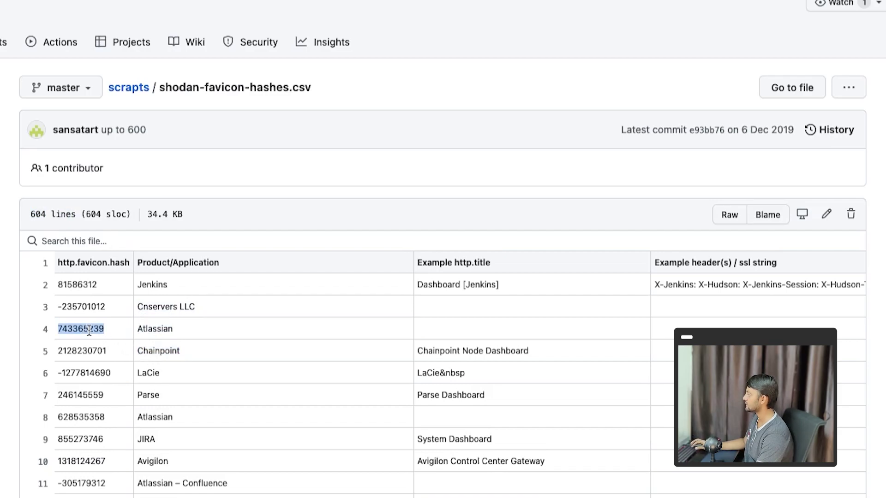
Step: Swap the Atlassian hash into the query and search http.favicon.hash:743365239
left_click(383, 10)
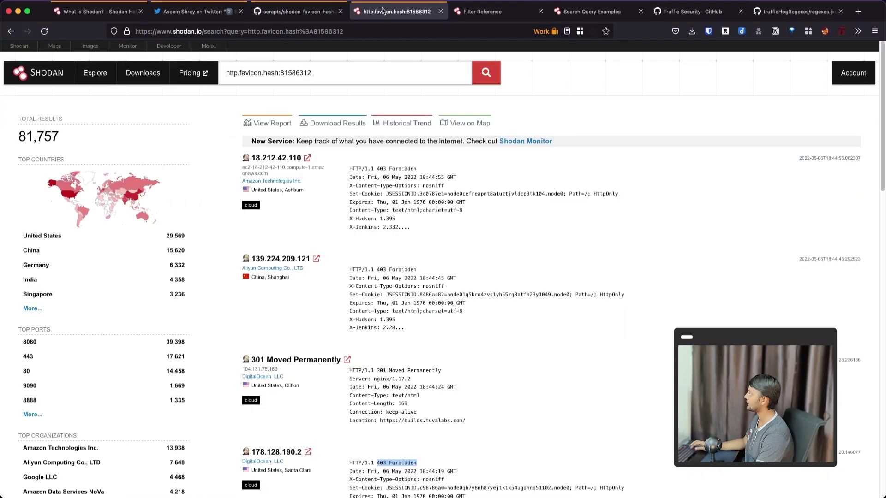
double_click(282, 74)
key("super+v")
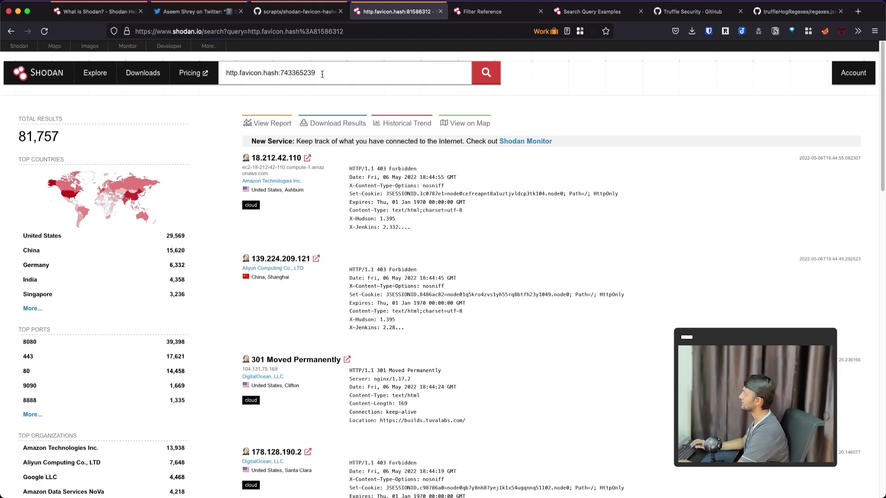
key("Return")
Step: Confirm the Atlassian entry on GitHub, then open the HIRSCHTEC and 16.170.48.11 Jira hosts in tabs
key("ctrl+shift+Tab")
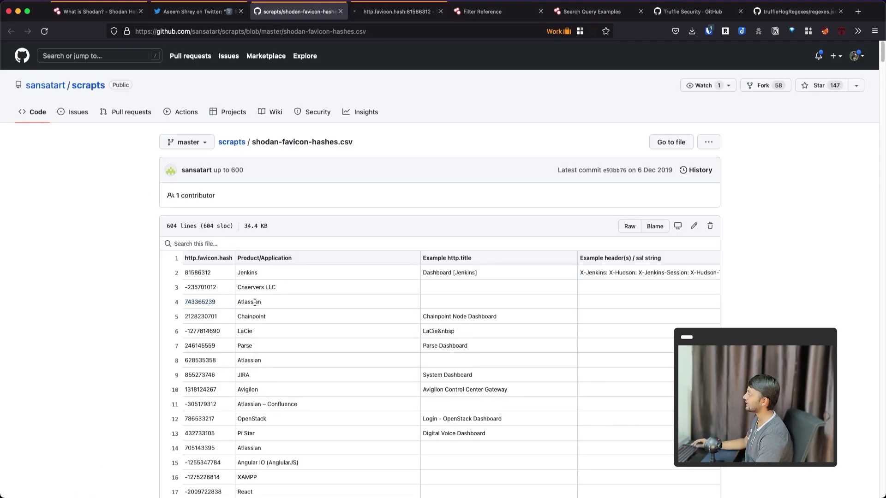
double_click(256, 303)
key("ctrl+Tab")
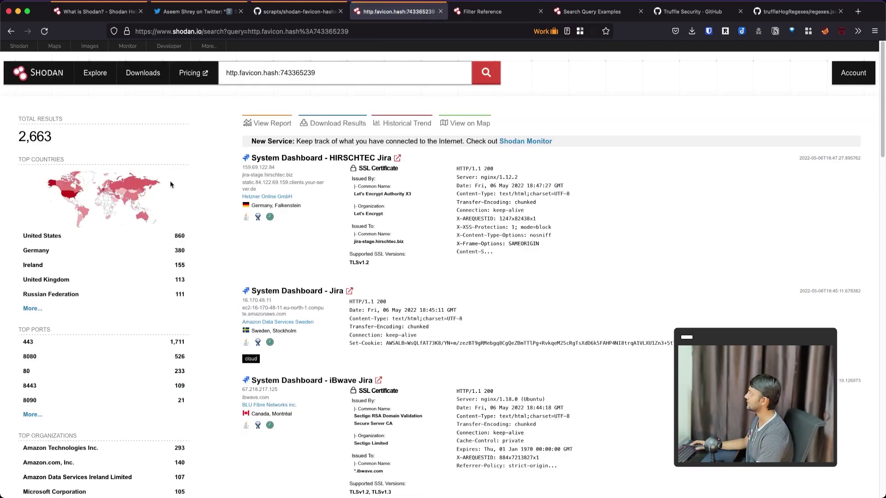
left_click(397, 159, "super")
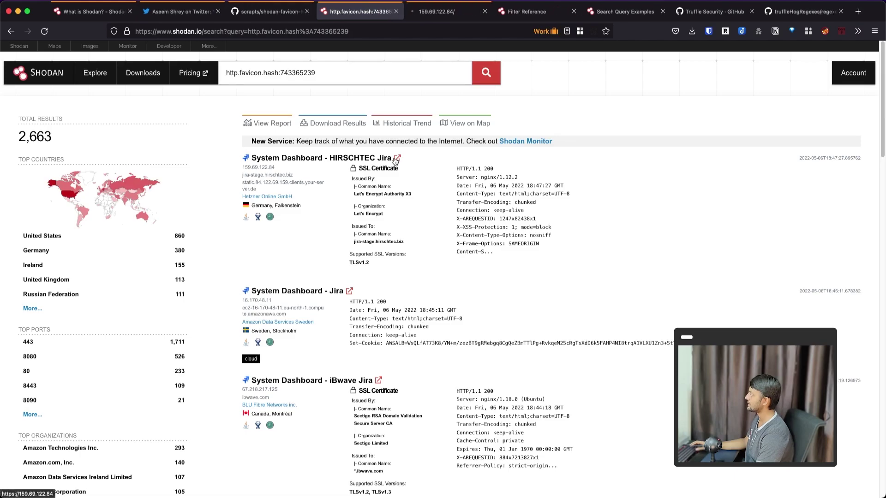
left_click(350, 291, "super")
Step: Accept the certificate risk to view the Jira System Dashboards, then close the 16.170.48.11 tab
key("ctrl+Tab")
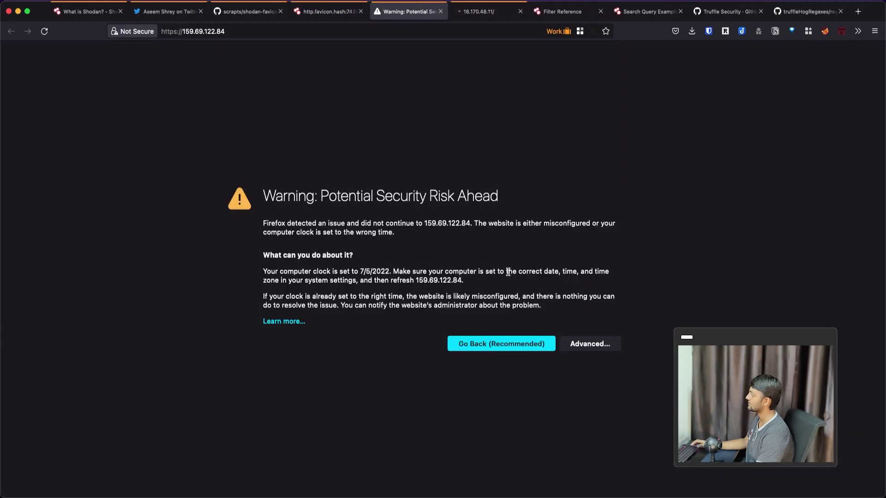
left_click(590, 344)
left_click(554, 493)
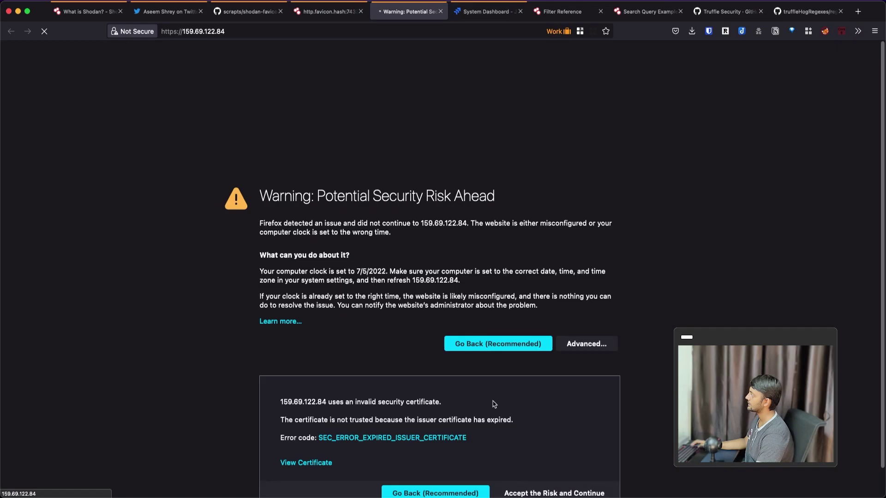
scroll(439, 259, "down", 1)
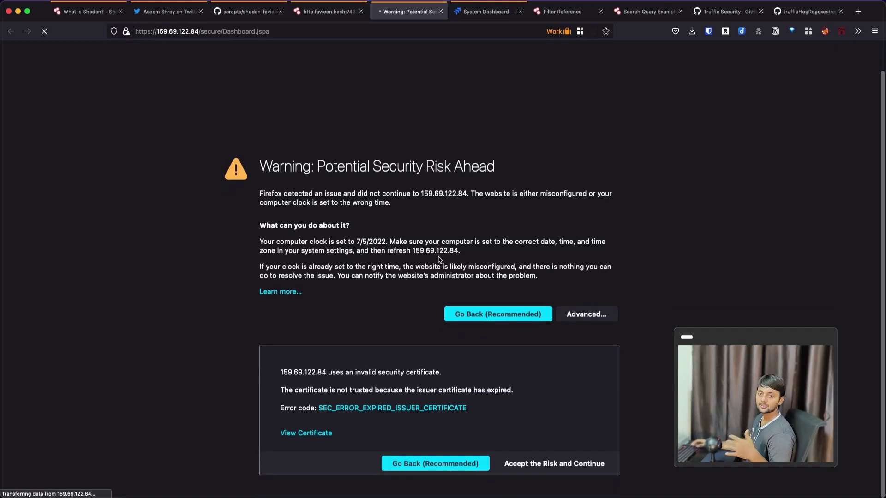
key("ctrl+Tab")
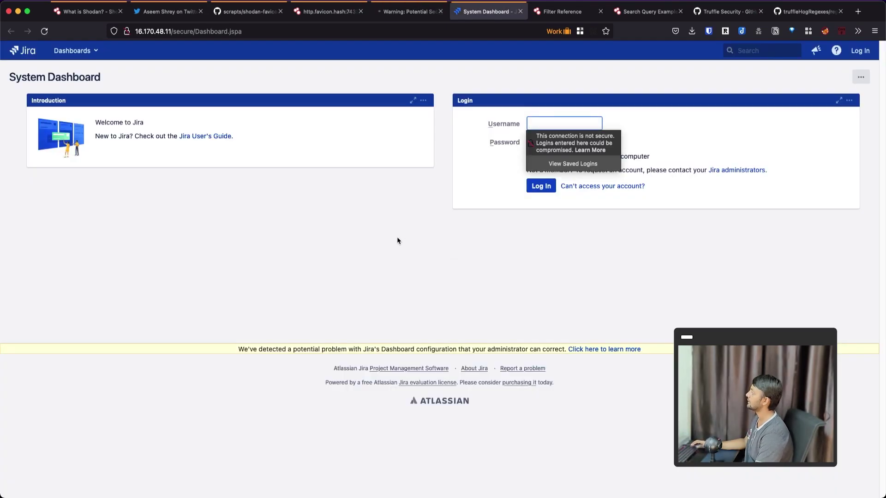
key("ctrl+w")
left_click(439, 15)
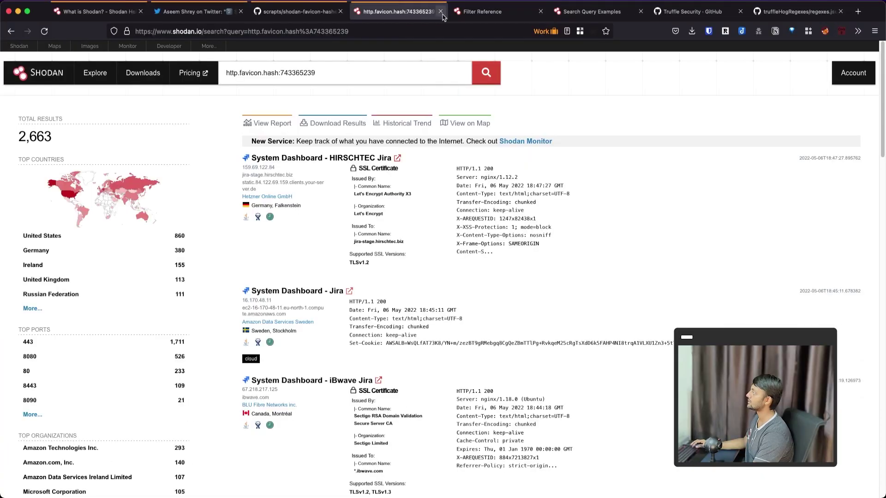
Step: Open the website-title tweet in the Twitter thread and copy its http.title:"Grafana" example
key("super+w")
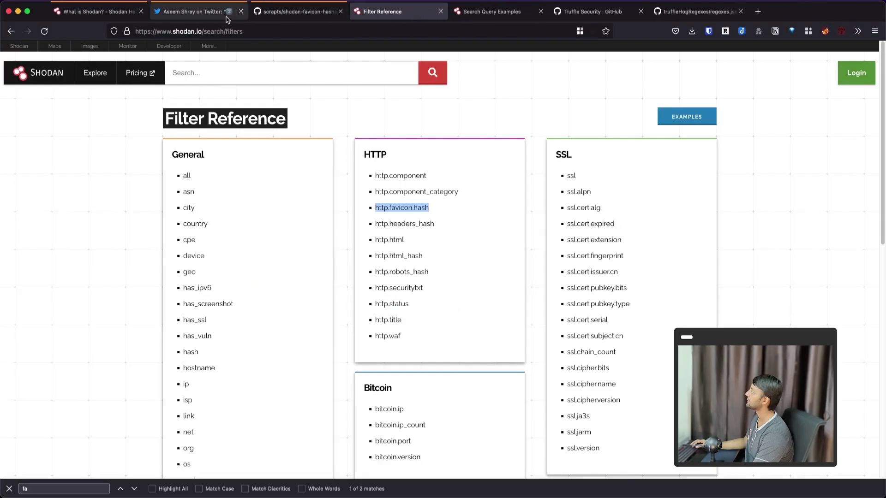
left_click(225, 17)
scroll(420, 253, "down", 6)
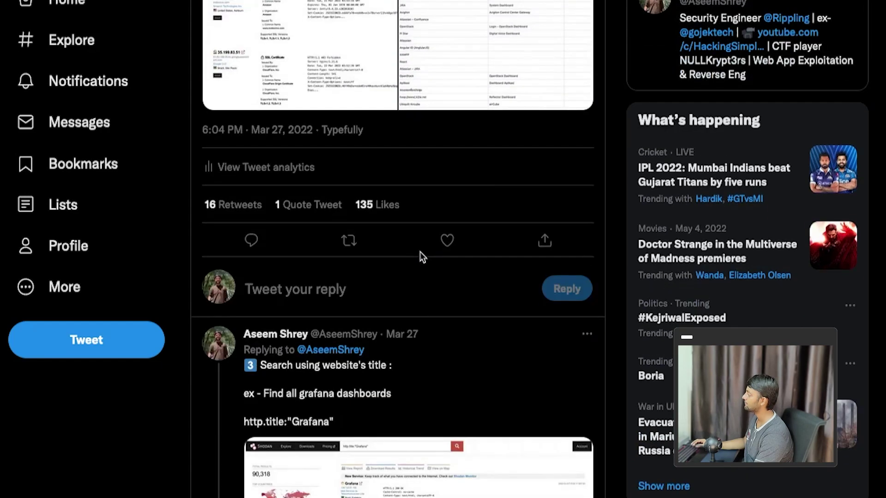
scroll(420, 252, "down", 3)
left_click(427, 242)
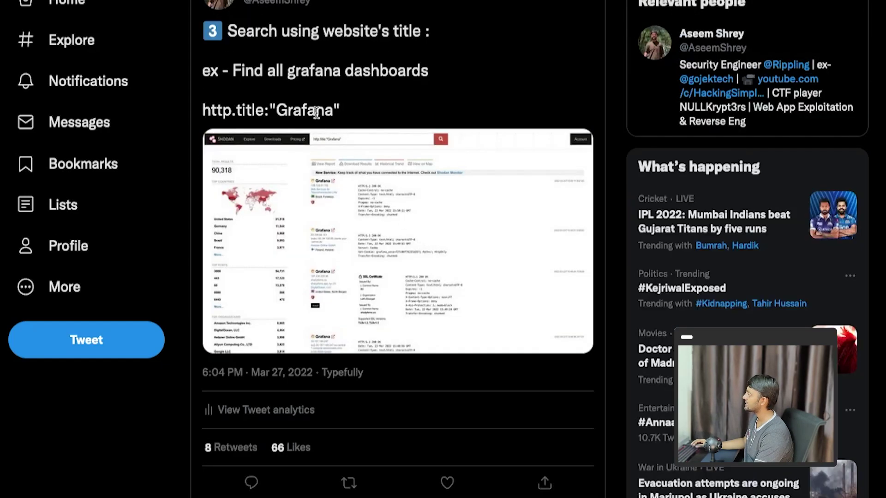
mouse_move(203, 111)
left_mouse_down()
mouse_move(348, 111)
mouse_move(203, 110)
left_mouse_up()
key("super+c")
key("ctrl+Tab")
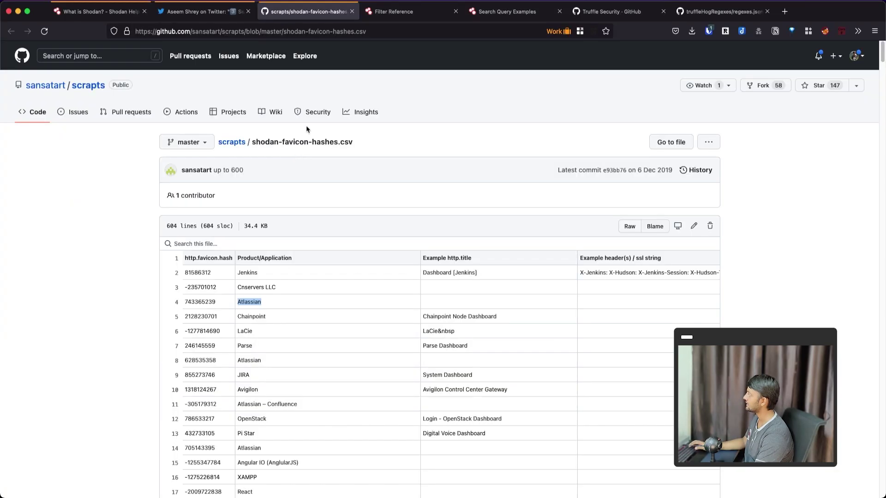
Step: Paste http.title:"Grafana" into the Shodan search field and run it
key("ctrl+w")
left_click(241, 72)
key("super+v")
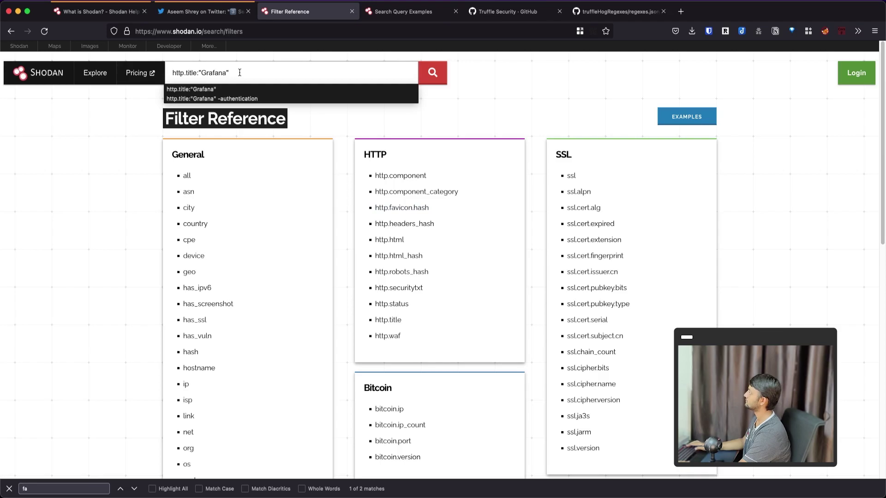
key("ctrl+Tab")
key("ctrl+shift+Tab")
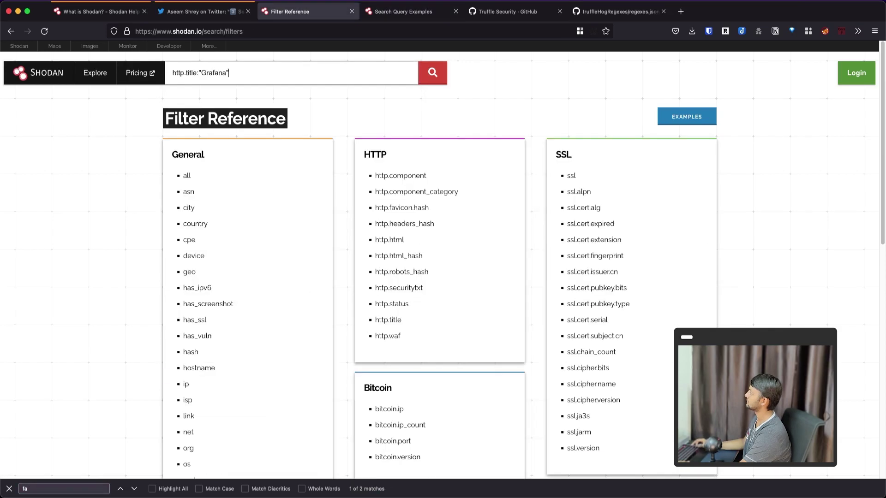
key("Return")
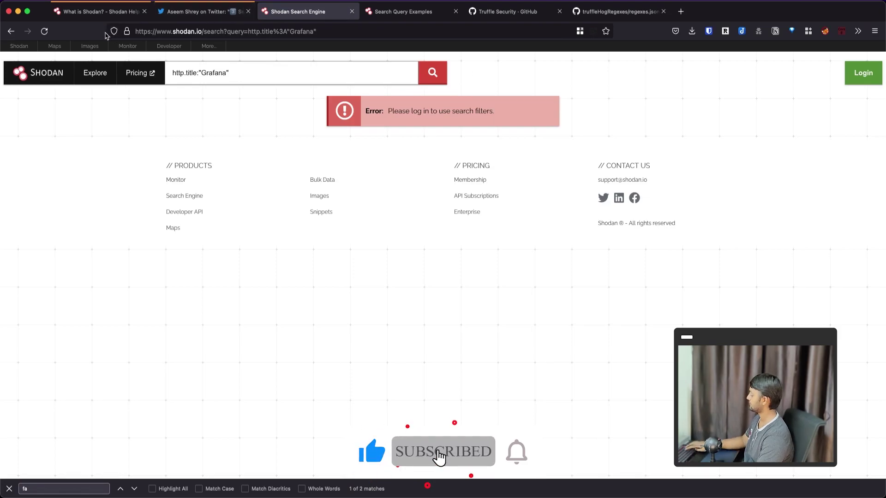
Step: Rerun http.title:"Grafana" for 89,980 results and close the login-error and favicon-list tabs
key("ctrl+shift+t")
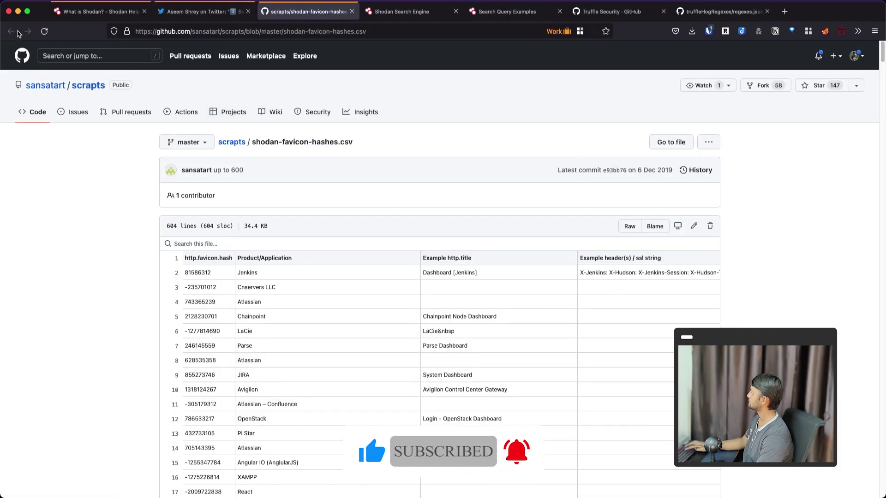
key("ctrl+shift+t")
key("super+a")
key("super+v")
key("Return")
key("ctrl+Tab")
key("ctrl+w")
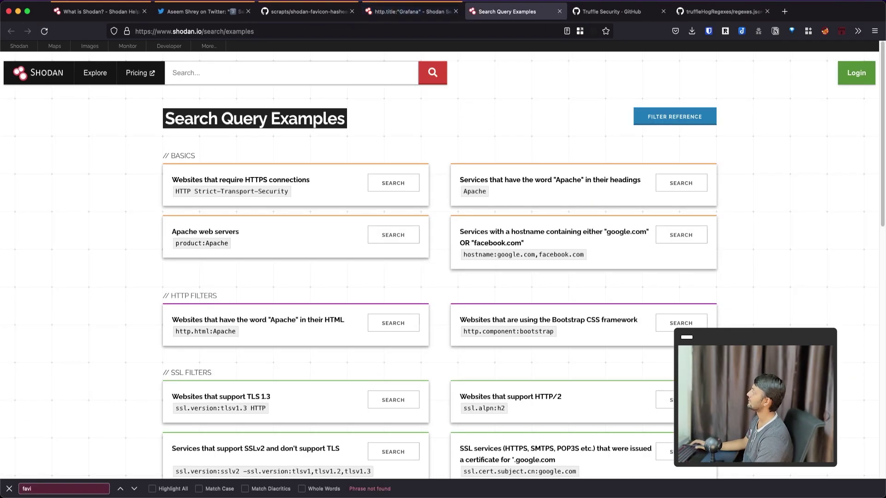
key("ctrl+shift+Tab")
key("ctrl+shift+Tab")
key("ctrl+w")
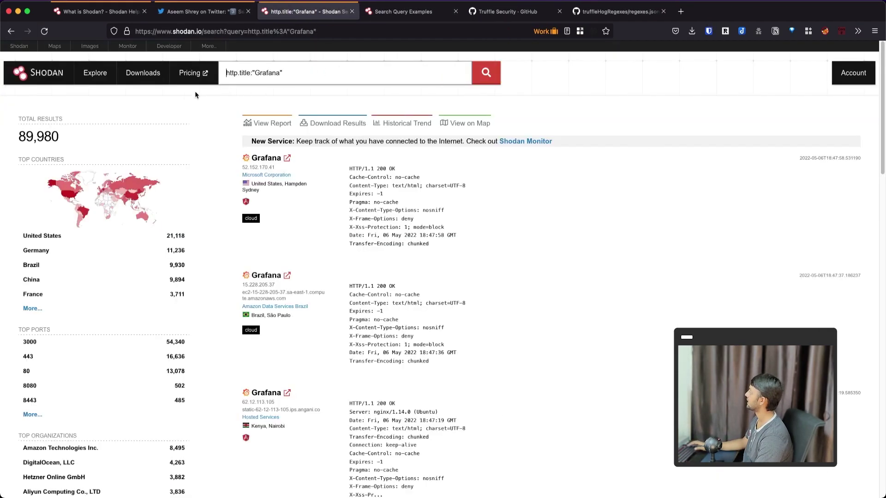
scroll(304, 262, "down", 2)
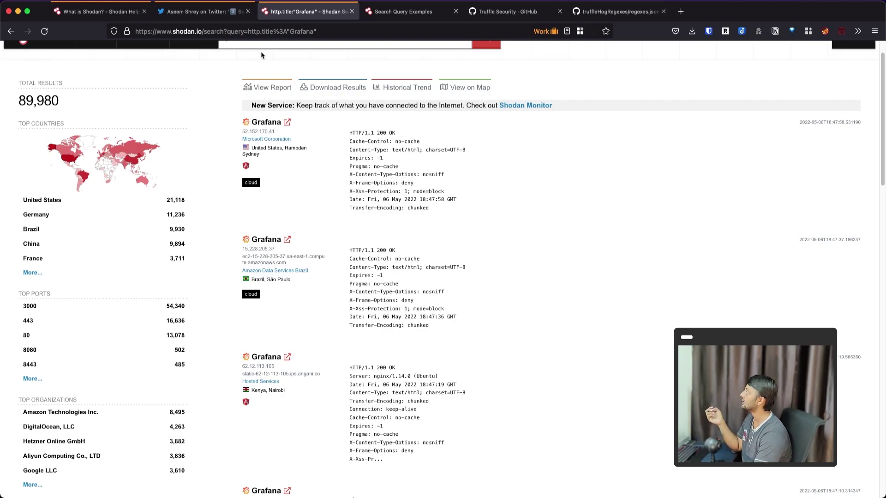
left_click(196, 13)
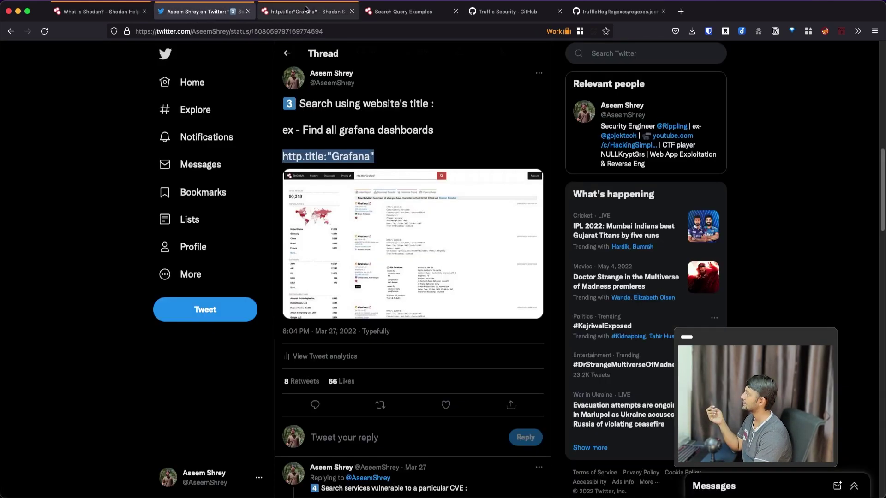
left_click(296, 12)
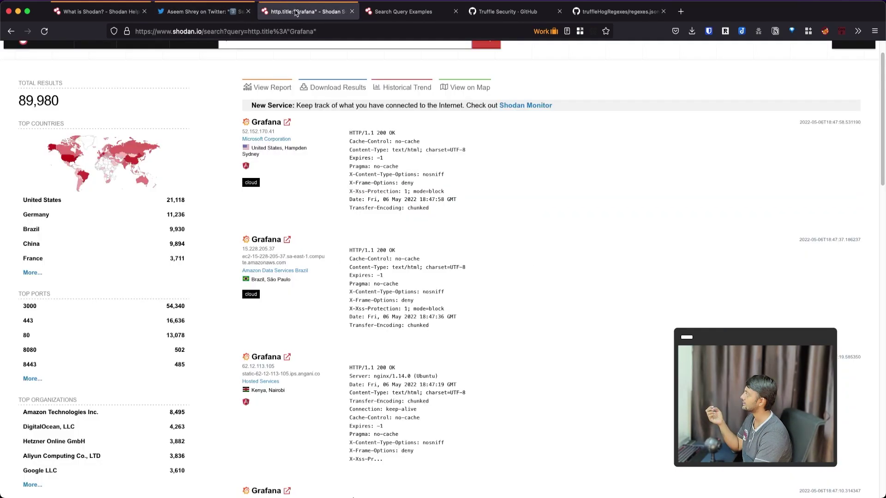
left_click(525, 16)
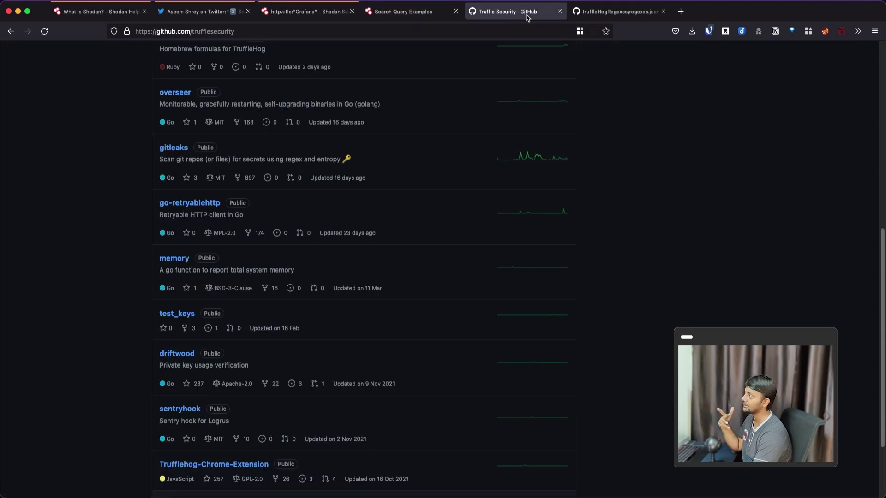
left_click(303, 16)
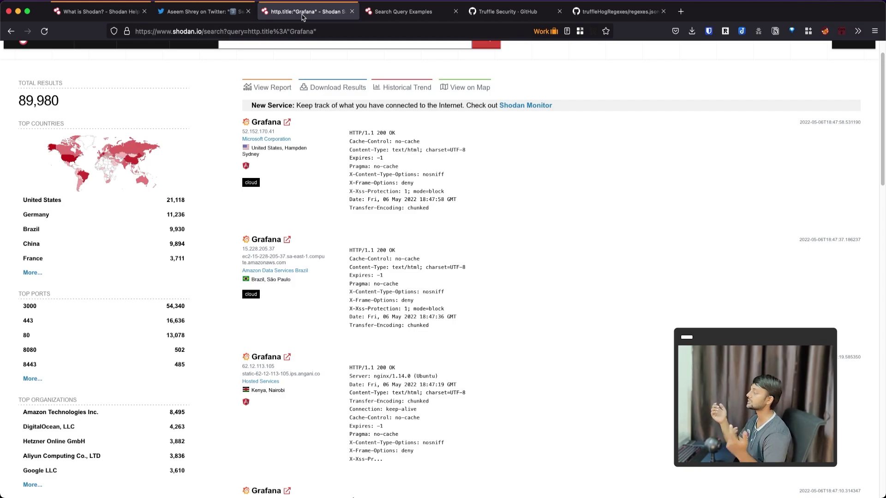
key("super+1")
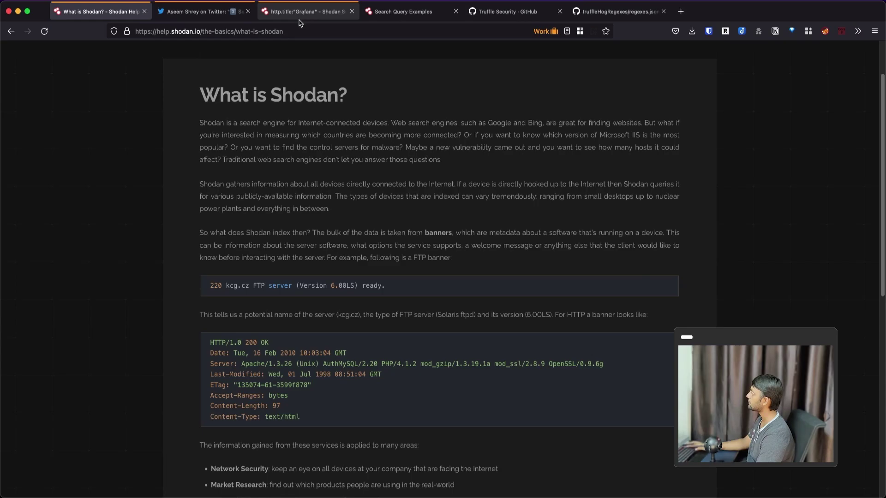
key("super+2")
scroll(394, 237, "down", 2)
left_click(352, 163)
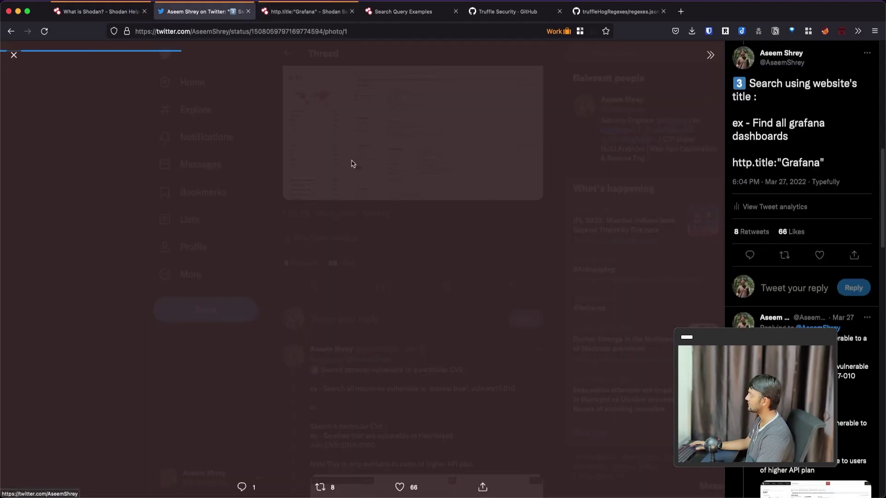
key("super+3")
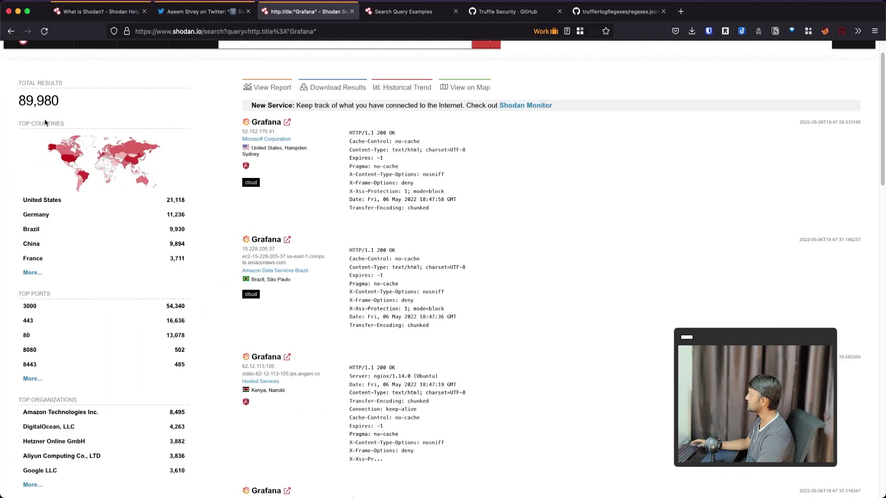
key("super+2")
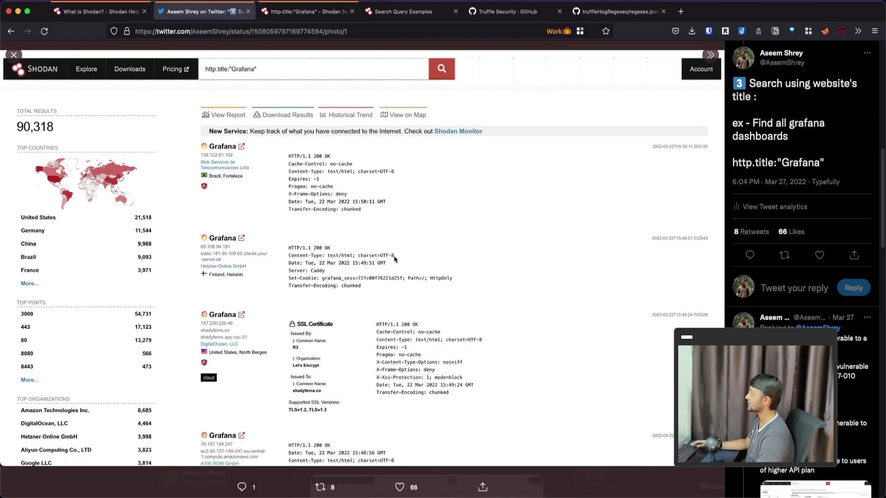
key("Escape")
key("super+3")
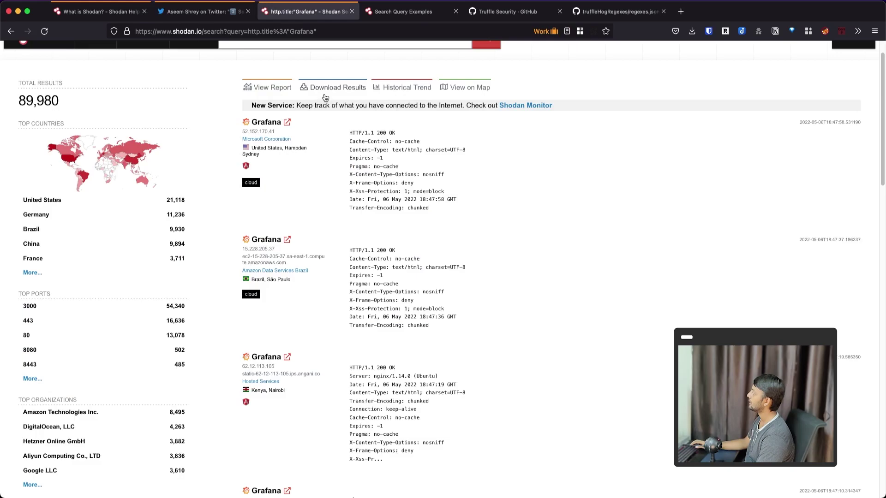
left_click(323, 74)
Step: Narrow the Grafana title search with country:IN and run it
type("cou")
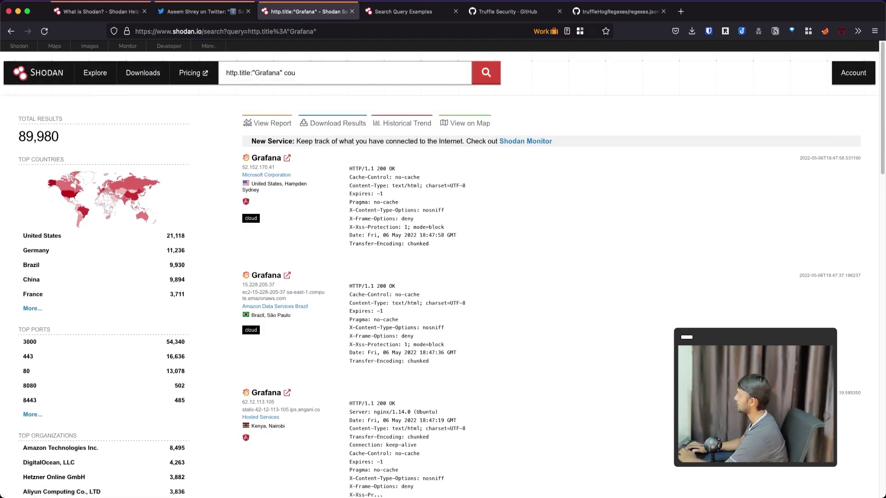
type("ntry:IN")
key("Return")
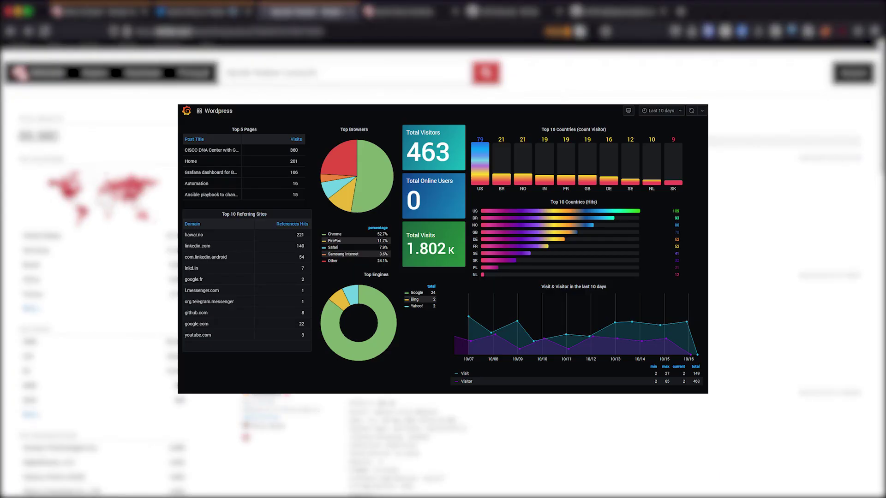
key("ctrl+shift+Tab")
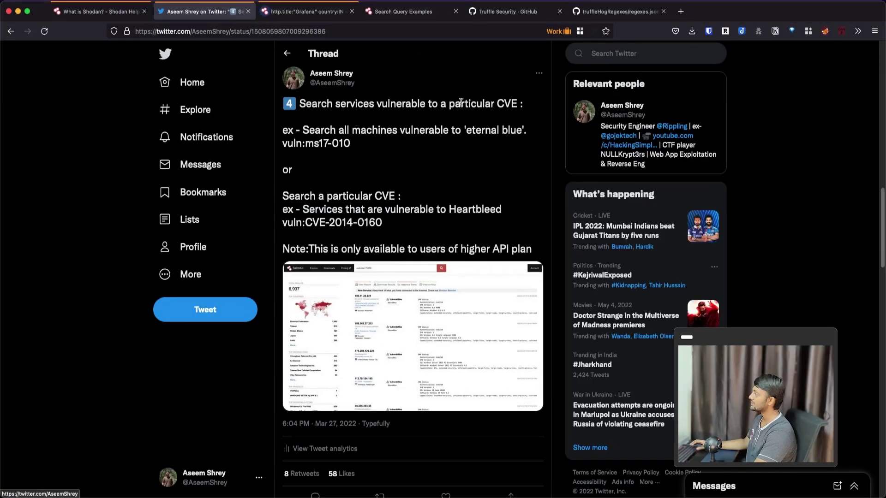
Step: Copy the EternalBlue tweet's vuln:ms17-010 query and return to the 1,903 India Grafana results
double_click(513, 105)
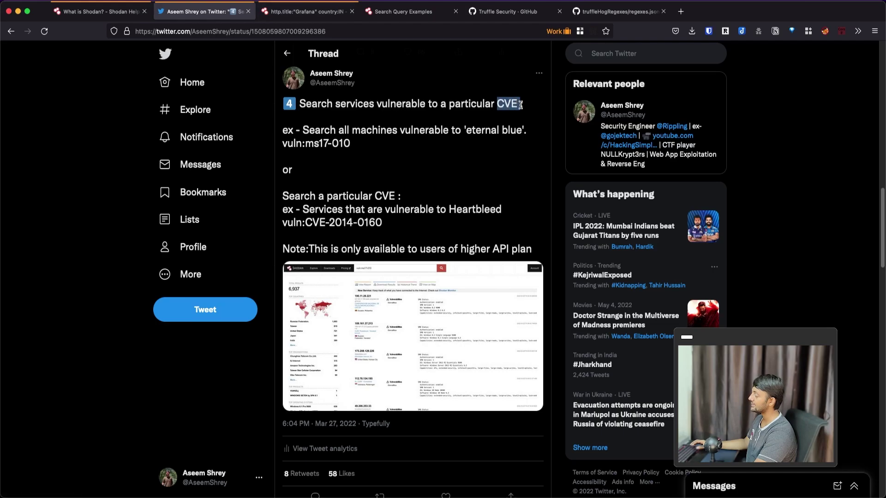
left_click_drag(312, 131, 502, 131)
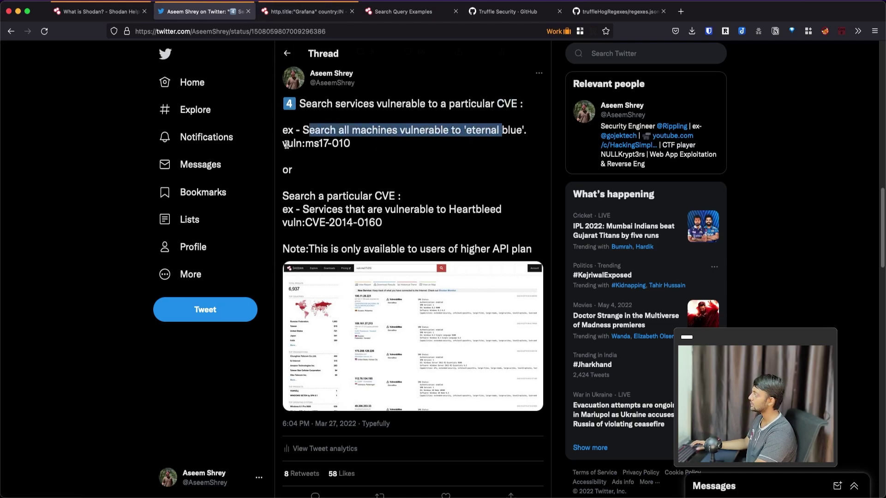
left_click_drag(283, 144, 352, 148)
key("ctrl+c")
key("ctrl+Tab")
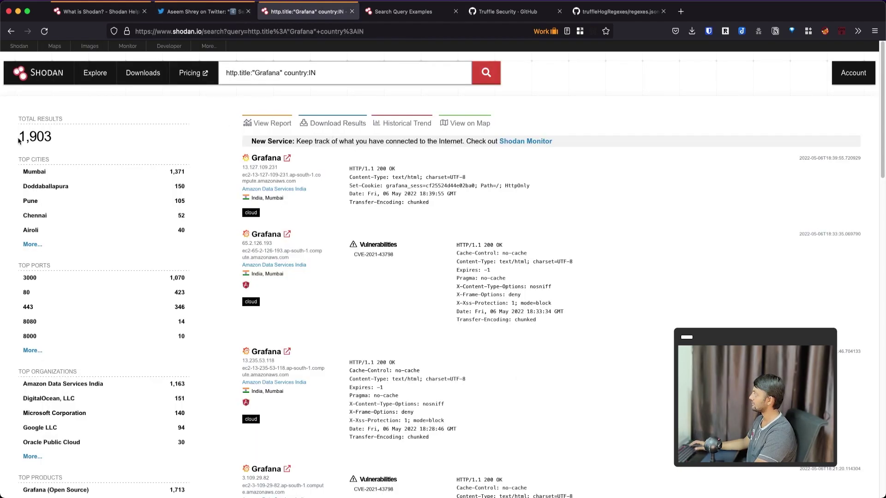
Step: Replace the Shodan query with vuln:ms17-010 and run it, yielding 6,459 hosts
left_click_drag(18, 140, 77, 143)
left_click(281, 72)
key("ctrl+a")
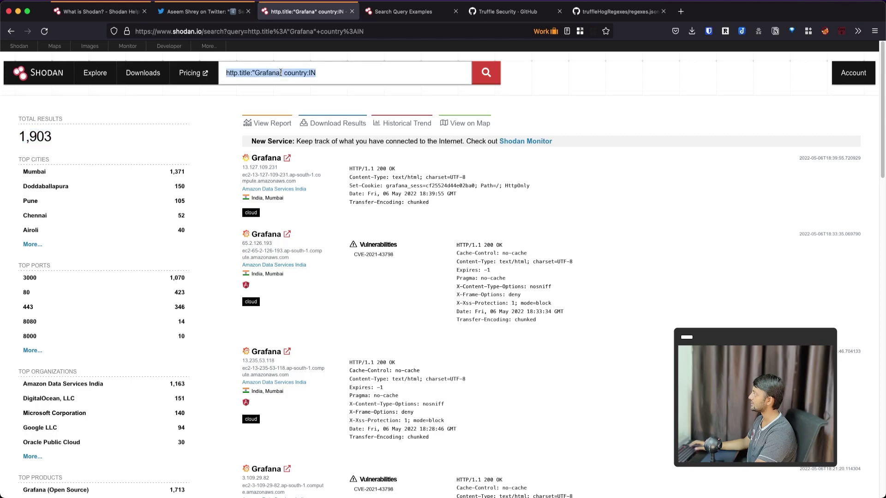
key("ctrl+v")
key("Return")
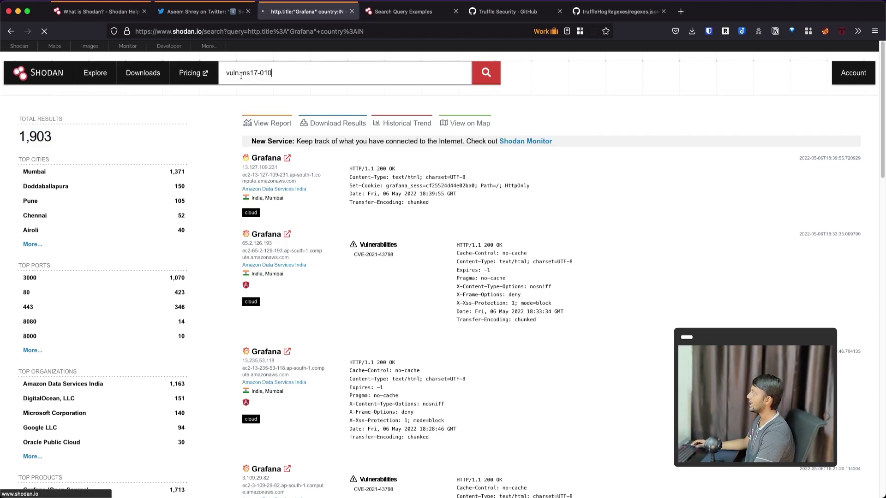
Step: Google ms17-010 and open the Microsoft bulletin and Rapid7 EternalBlue module results
left_click_drag(241, 74, 275, 73)
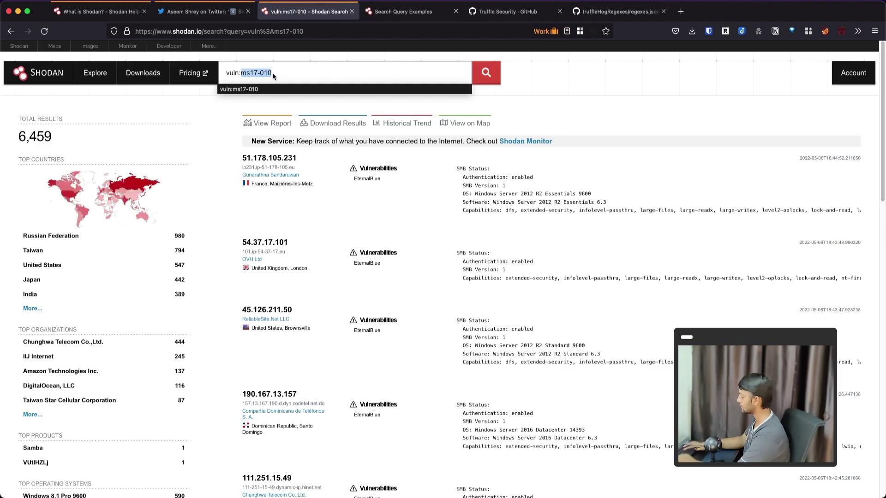
key("ctrl+c")
key("ctrl+t")
key("ctrl+v")
key("Return")
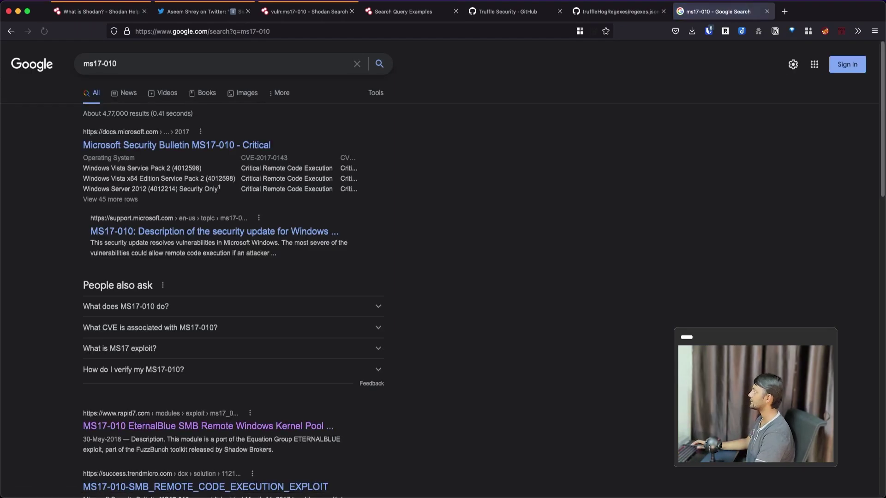
left_click(189, 145, "super")
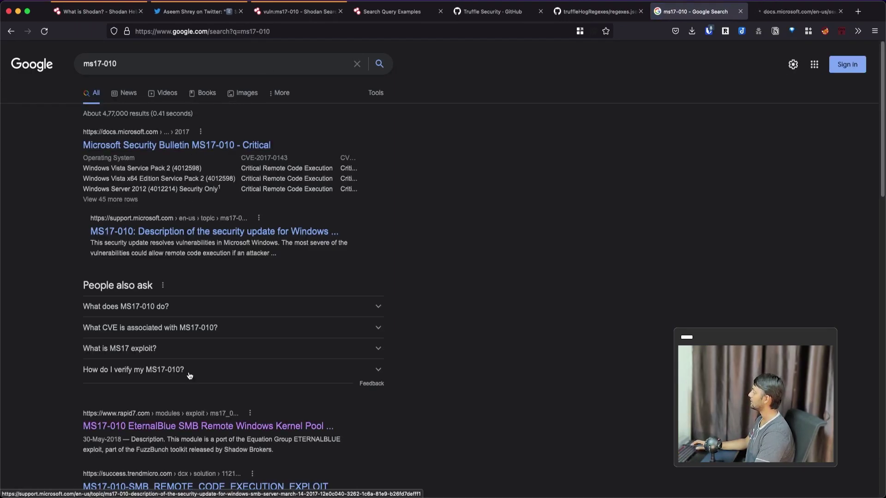
left_click(175, 426)
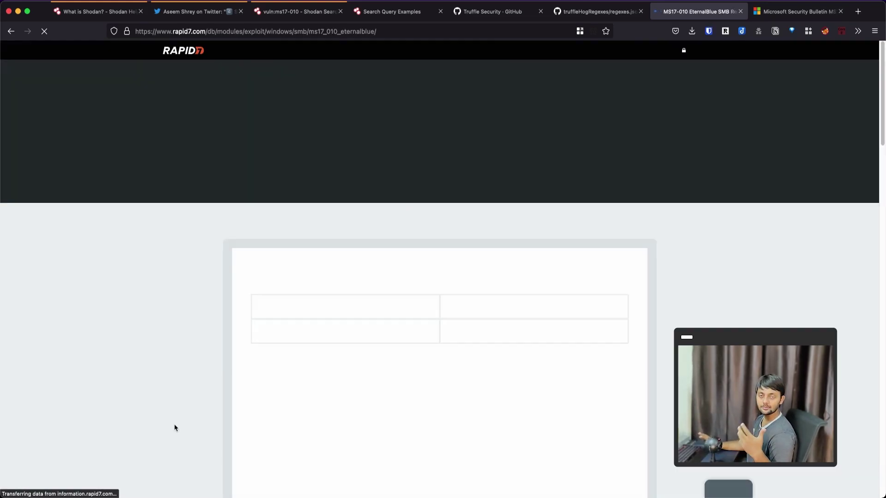
scroll(175, 428, "down", 5)
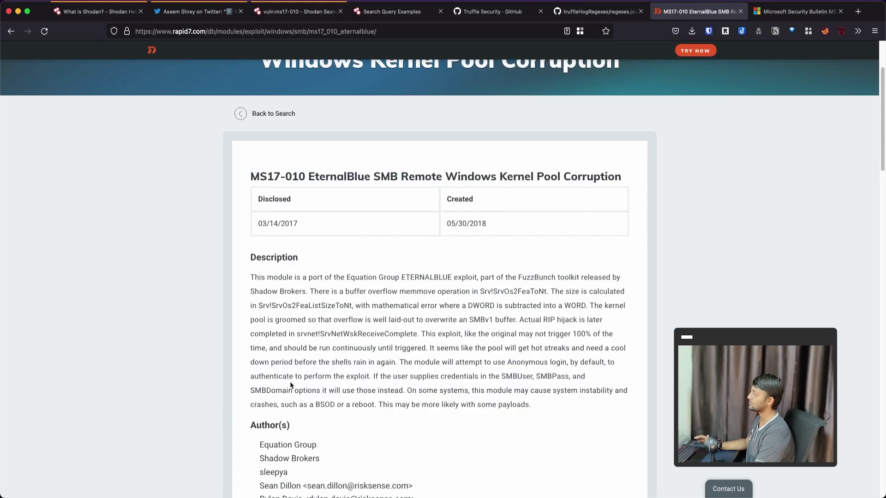
scroll(235, 408, "down", 15)
scroll(290, 382, "down", 5)
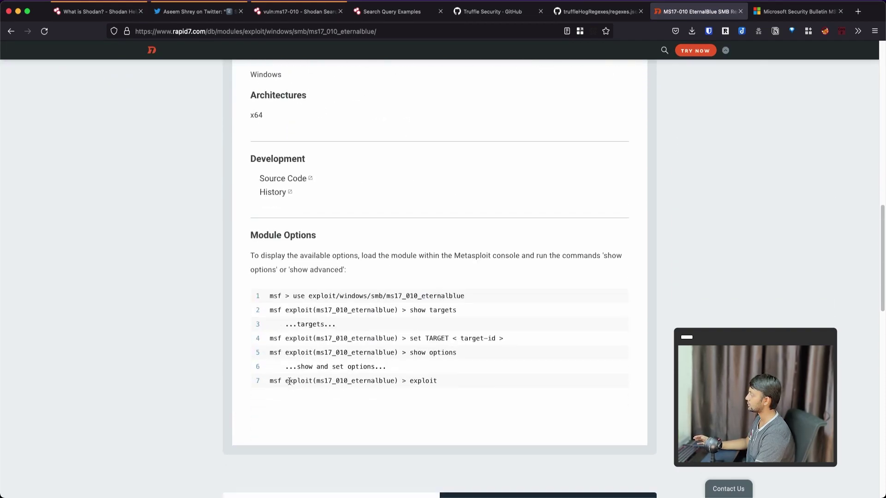
double_click(399, 296)
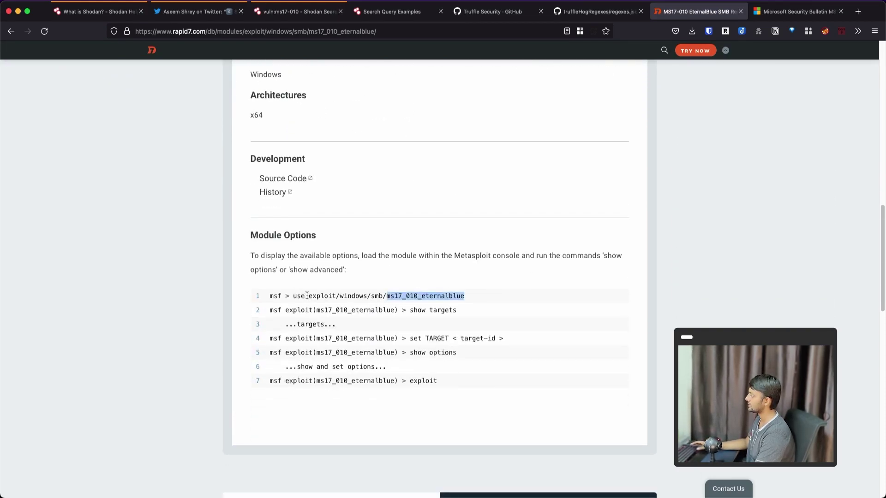
left_click_drag(308, 296, 465, 296)
double_click(442, 310)
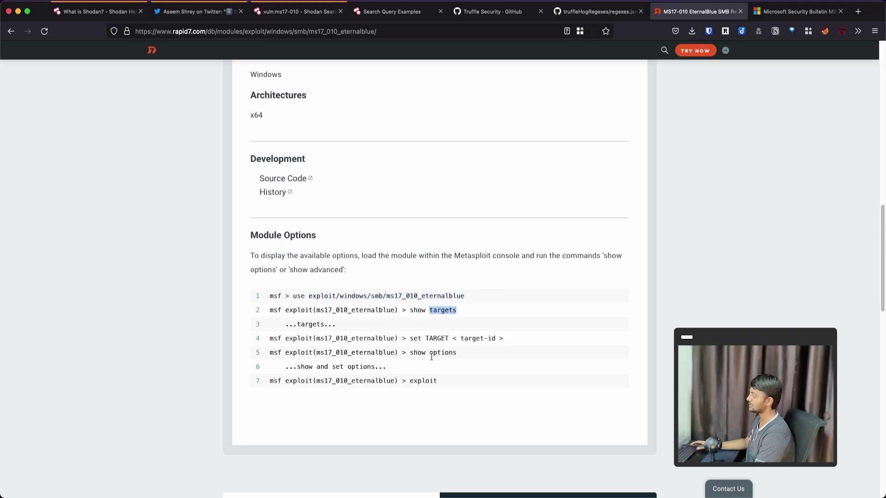
scroll(433, 360, "down", 3)
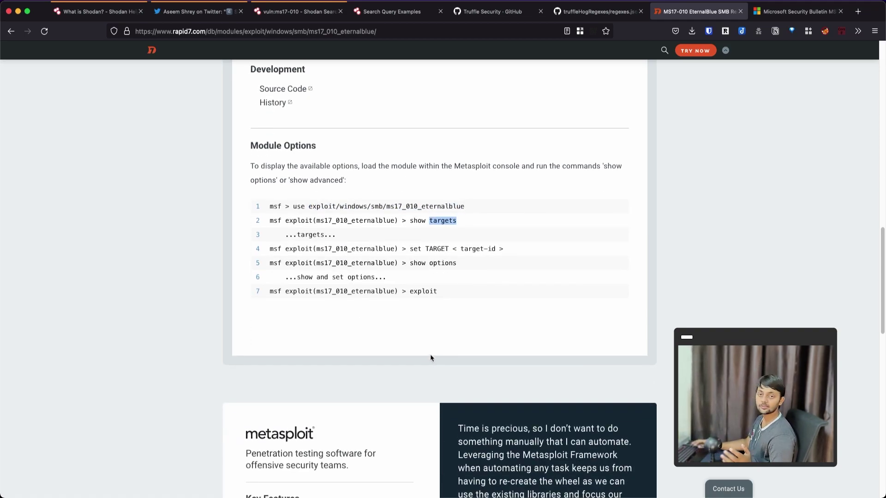
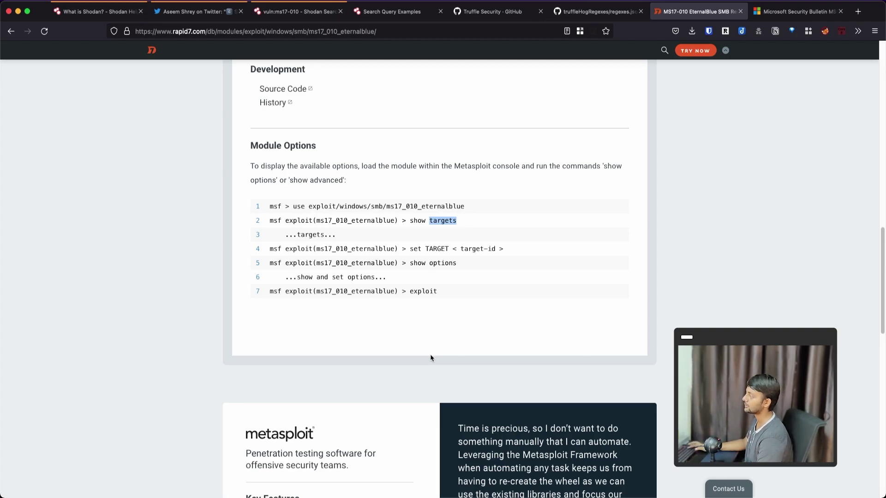
Step: Close the Rapid7 EternalBlue tab, highlight MS17-010 in the bulletin title, and return to the Twitter thread
key("super+w")
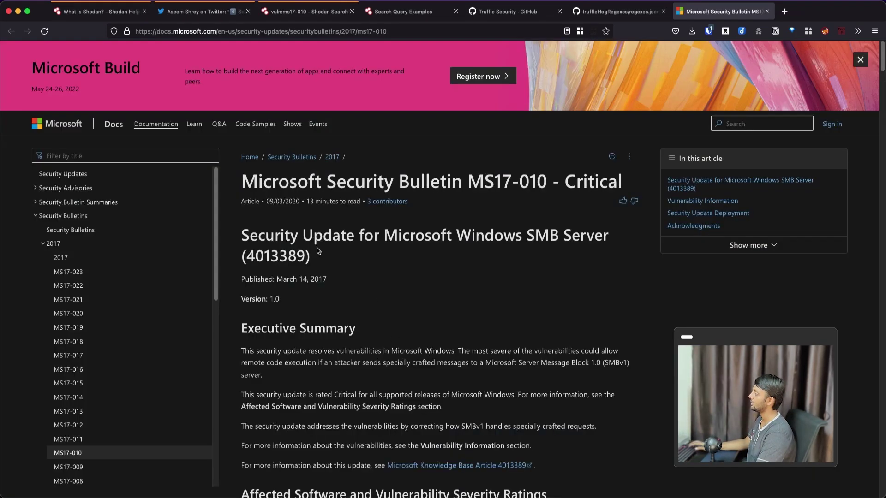
left_click_drag(467, 181, 547, 182)
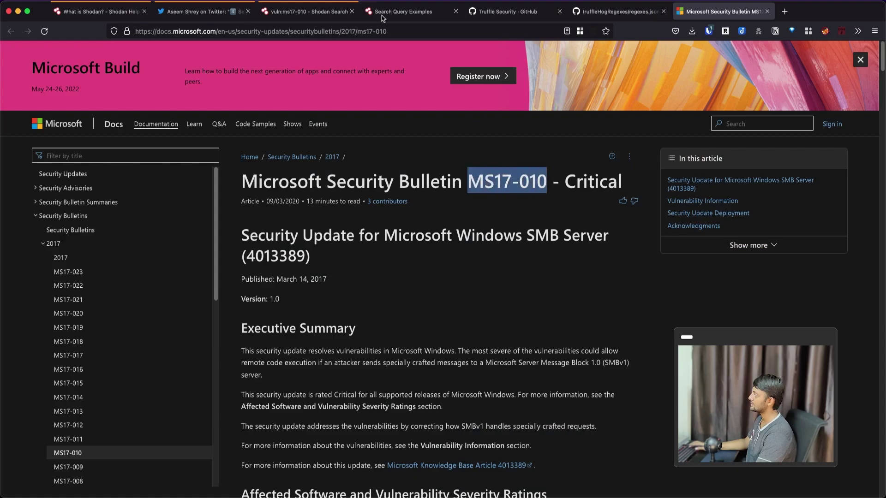
left_click(310, 11)
left_click(226, 12)
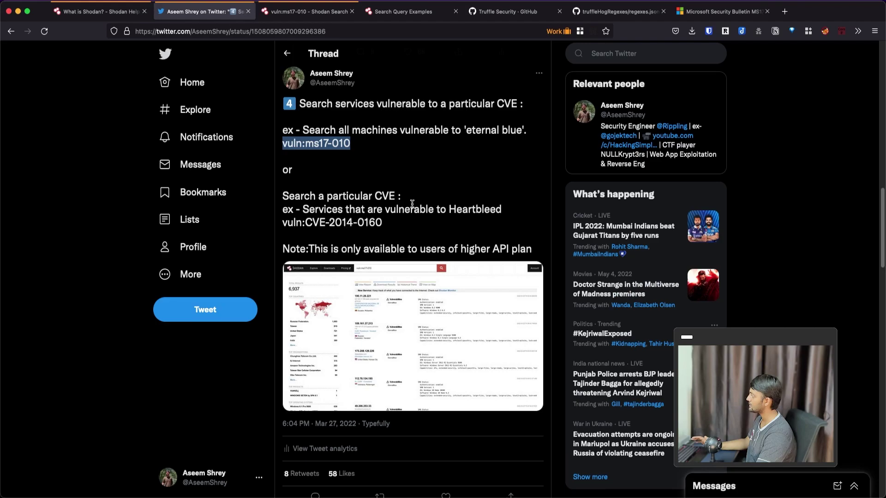
Step: Copy the Heartbleed query vuln:CVE-2014-0160 from the thread and run it in Shodan
left_click_drag(282, 223, 409, 230)
key("super+c")
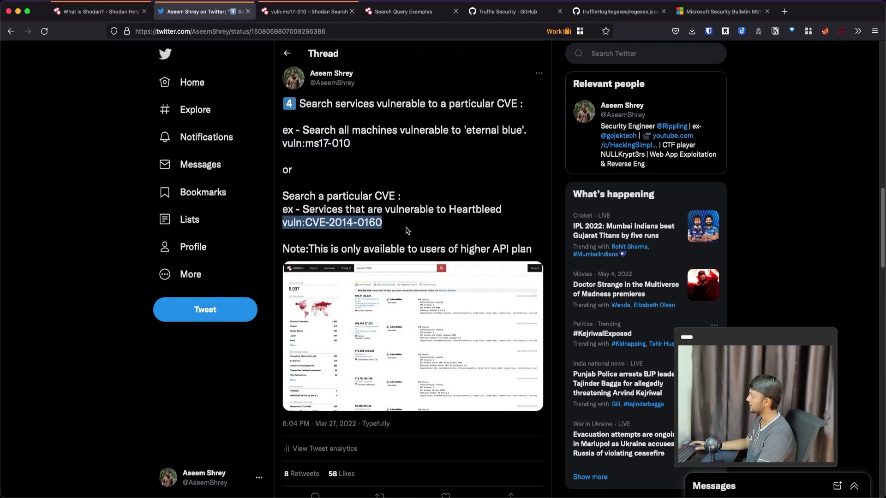
left_click(286, 13)
left_click(274, 69)
key("super+a")
key("super+v")
key("Return")
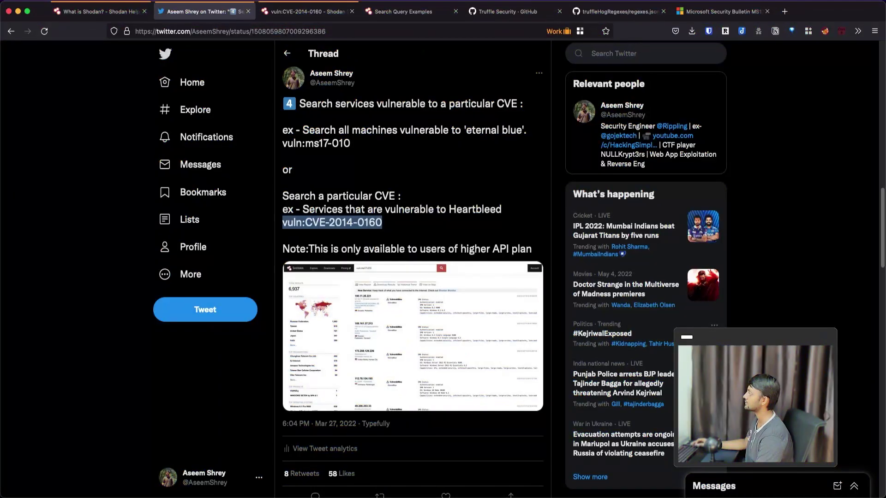
Step: Scroll the thread, highlight the note about higher API plans, and open the port + service tweet
scroll(352, 278, "down", 3)
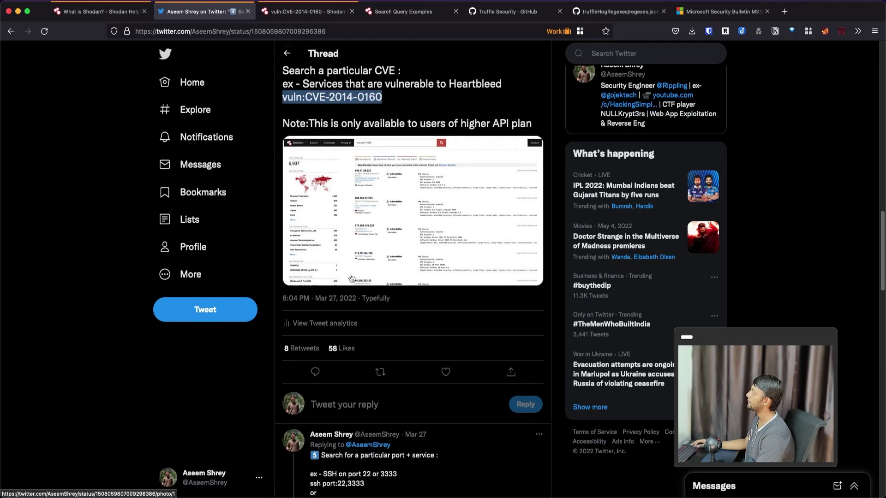
scroll(352, 279, "down", 1)
triple_click(336, 111)
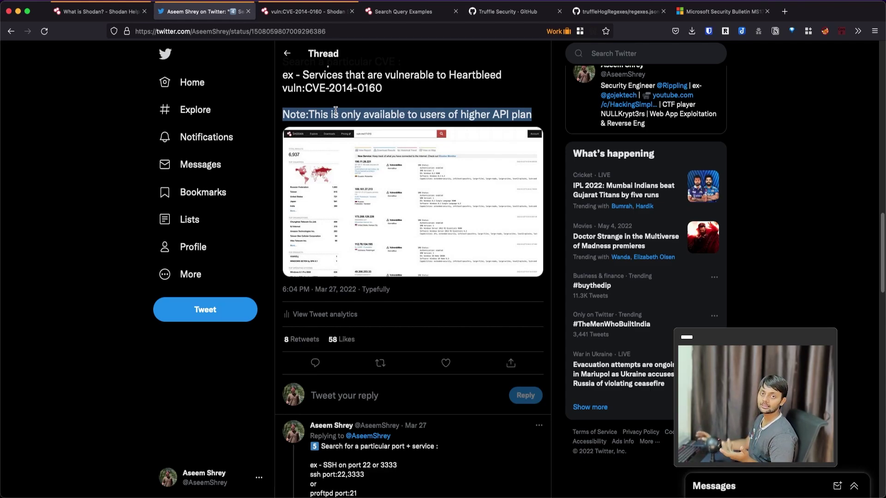
scroll(466, 325, "down", 5)
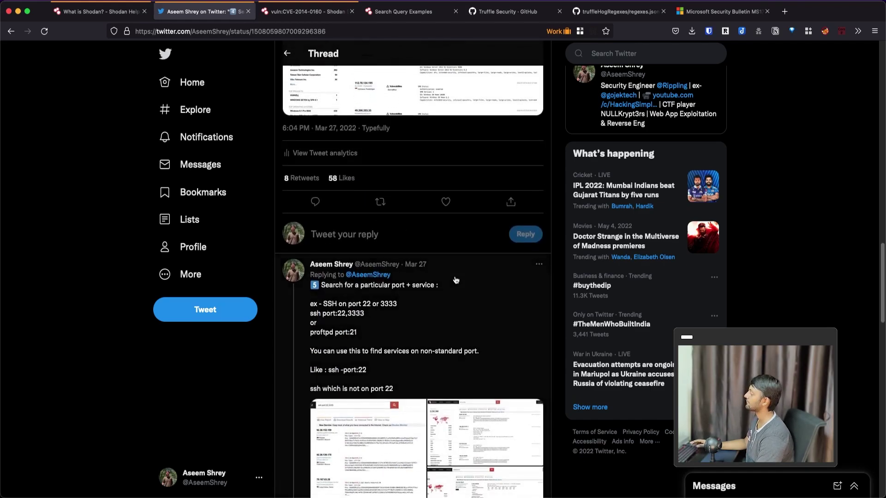
left_click(466, 325)
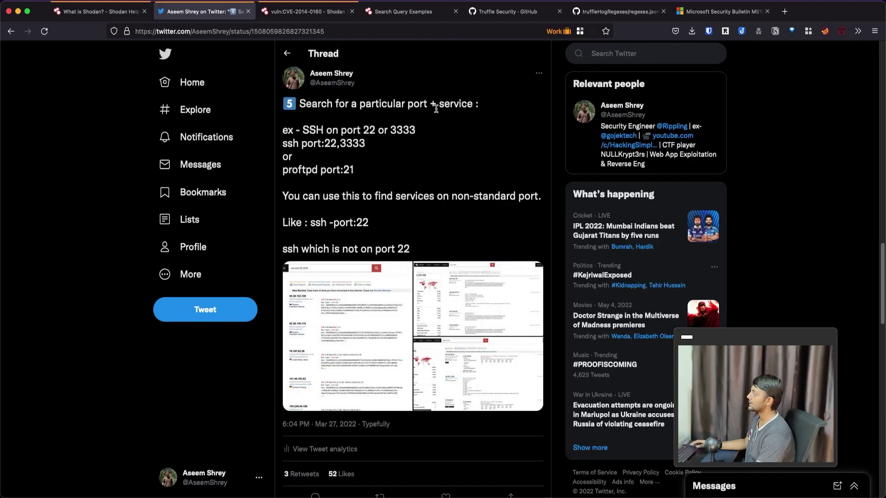
Step: Copy the ssh port:22,3333 example into Shodan's search box and start selecting the port part
left_click_drag(303, 129, 421, 130)
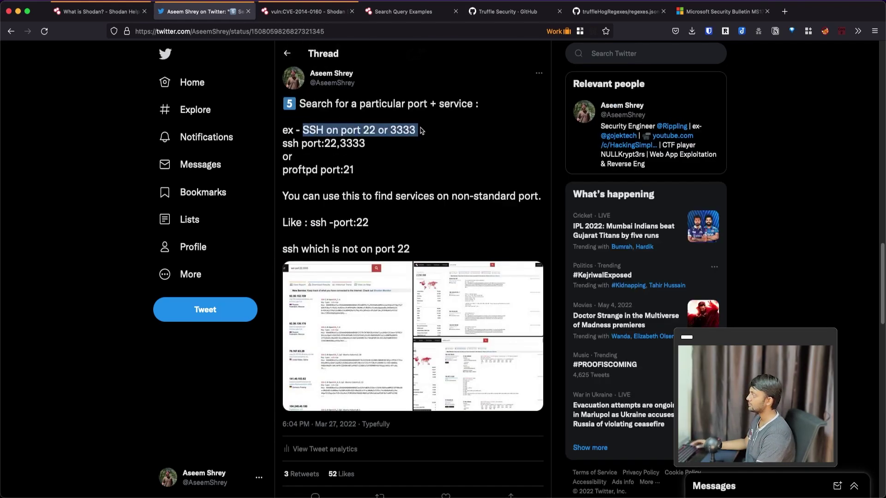
left_click_drag(282, 143, 365, 142)
key("super+c")
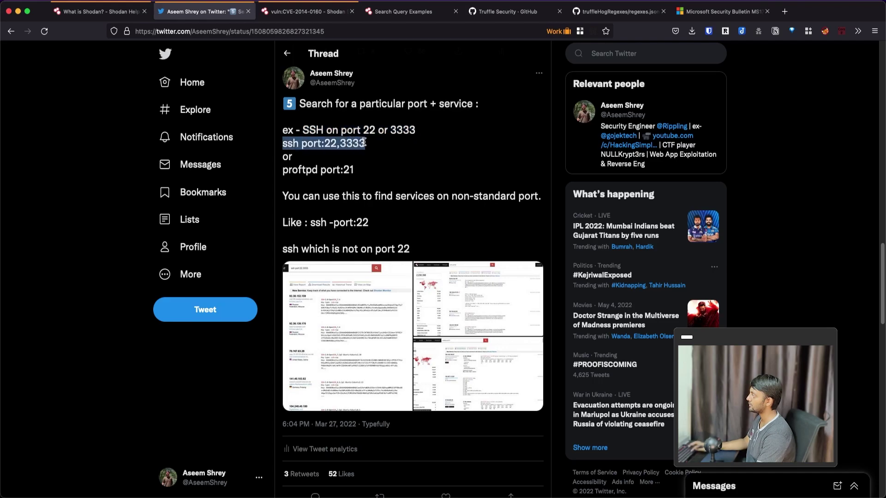
key("ctrl+Tab")
key("super+a")
key("super+v")
key("shift+alt+Left")
key("shift+alt+Left")
key("shift+alt+Left")
key("super+c")
Step: Drop the port filter and search plain ssh, glancing at the Twitter thread and back
key("BackSpace")
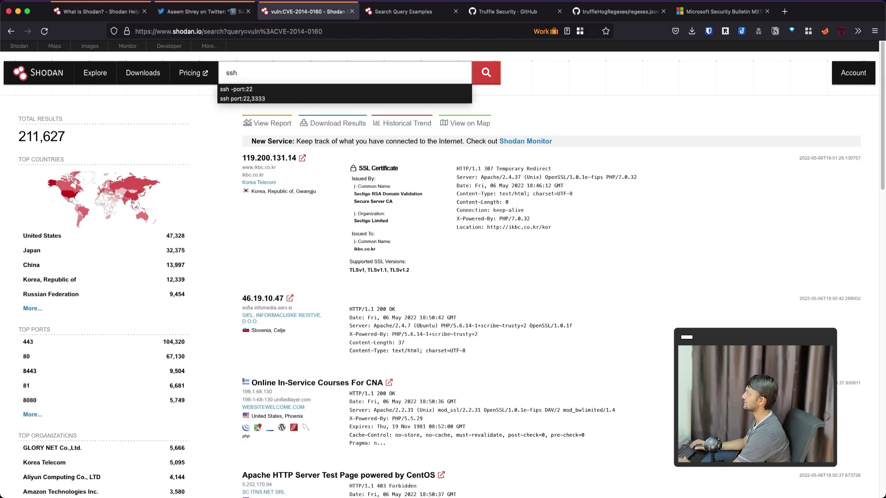
key("Return")
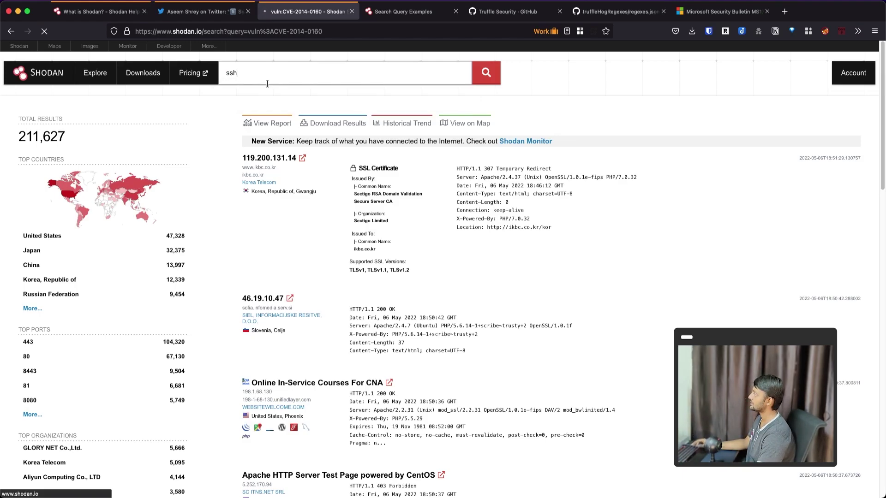
key("ctrl+shift+Tab")
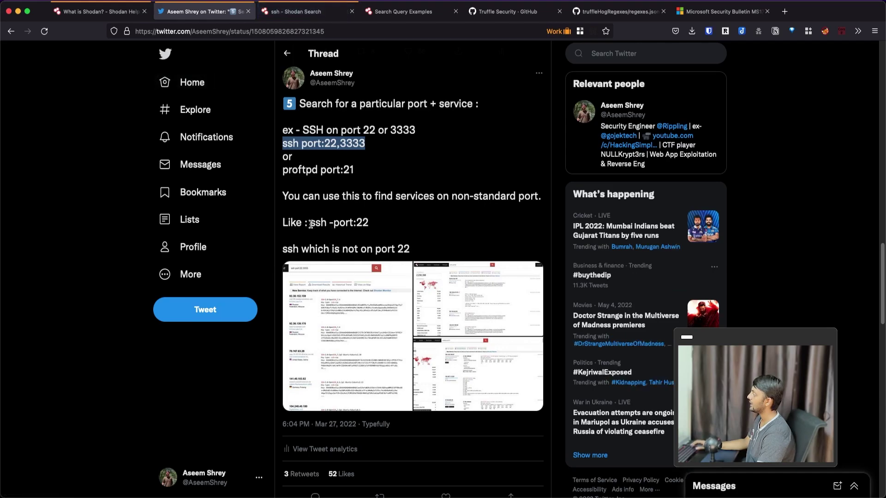
key("ctrl+Tab")
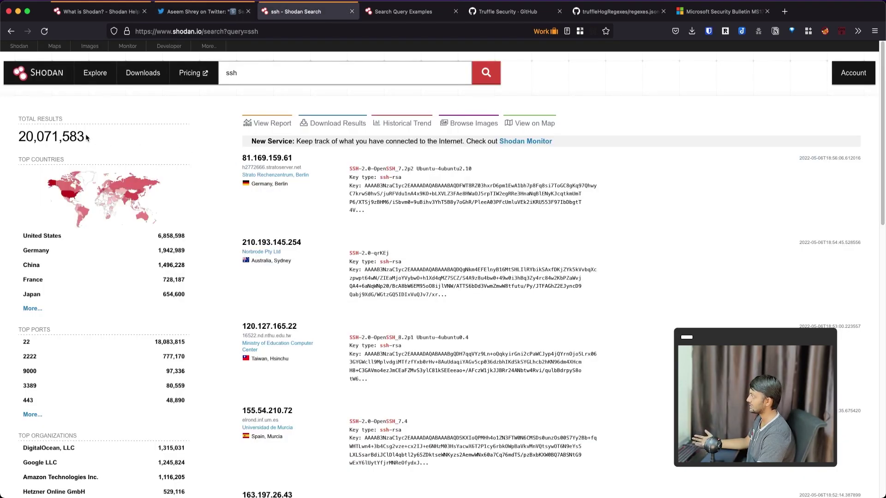
Step: Highlight the first result's host details and SSH banner, then select ssh in the query
left_click_drag(350, 168, 363, 166)
left_click(362, 167)
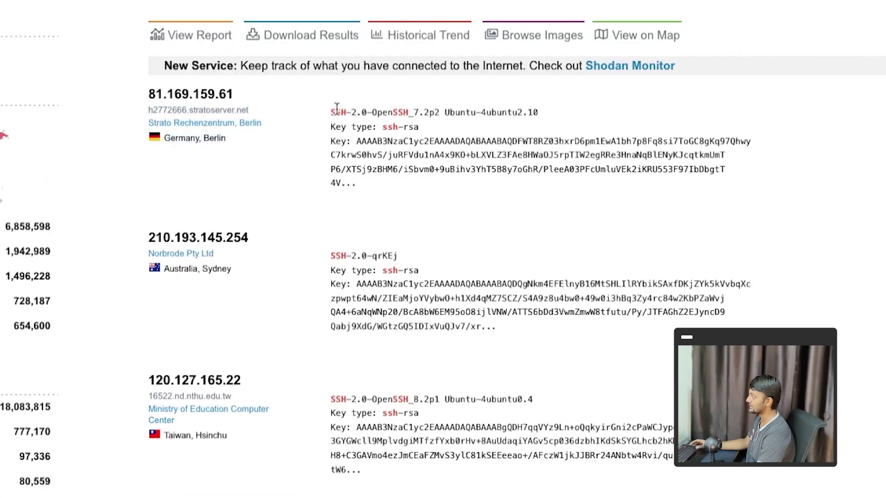
left_click_drag(331, 110, 503, 116)
left_click(503, 116)
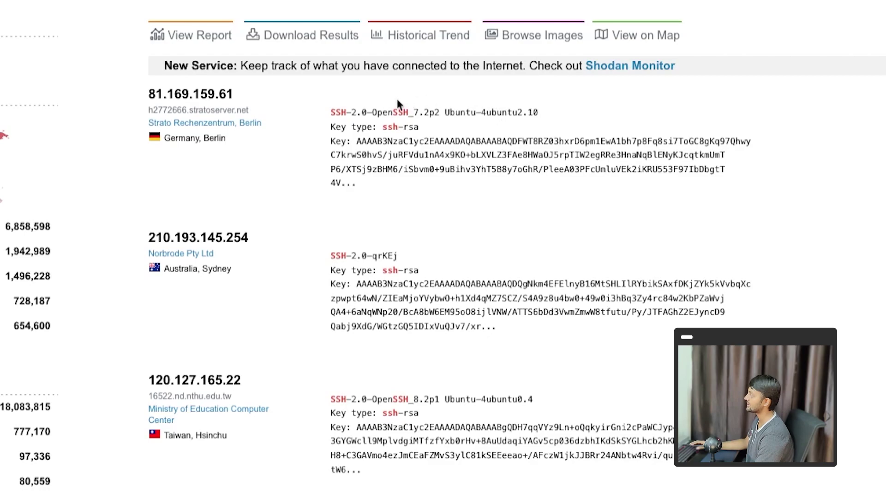
double_click(294, 75)
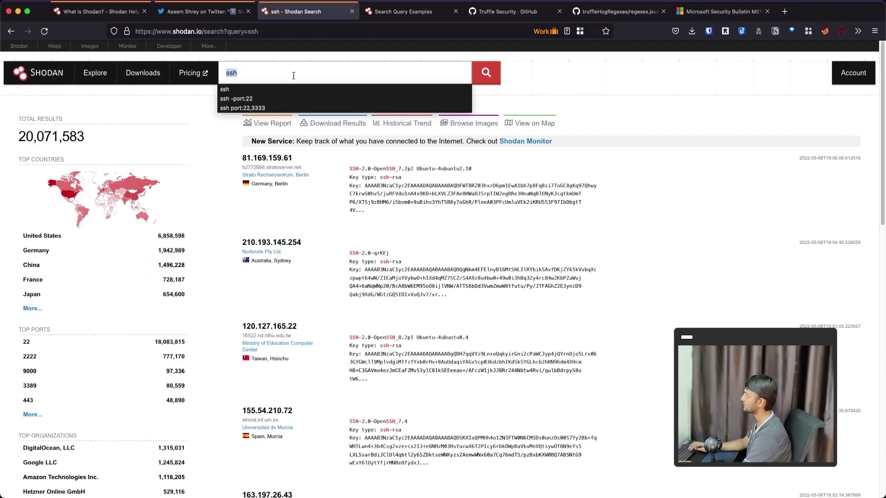
Step: Turn the query into ssh port:22,3333 and run it, narrowing to 18,086,590 results
key("super+v")
key("super+Left")
type("ssh")
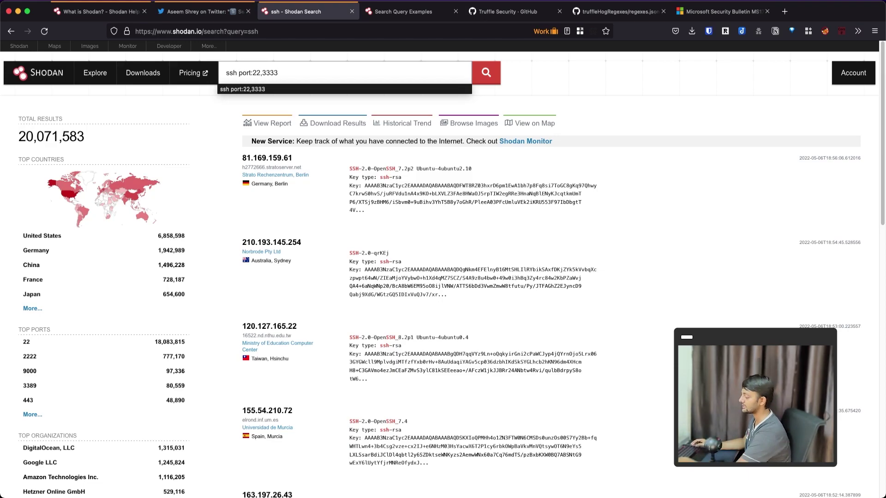
key("Return")
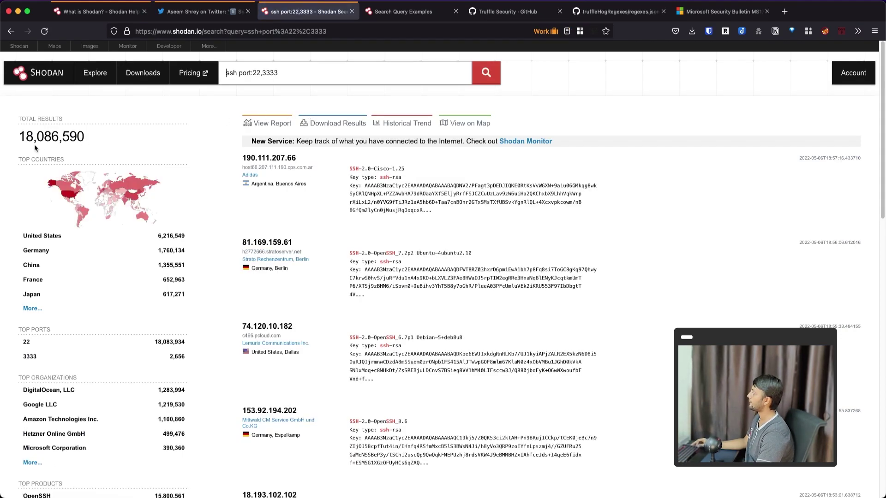
Step: Copy 'ssh -port:22' from the tweet and search it in Shodan, getting 1,987,802 hosts
key("ctrl+shift+Tab")
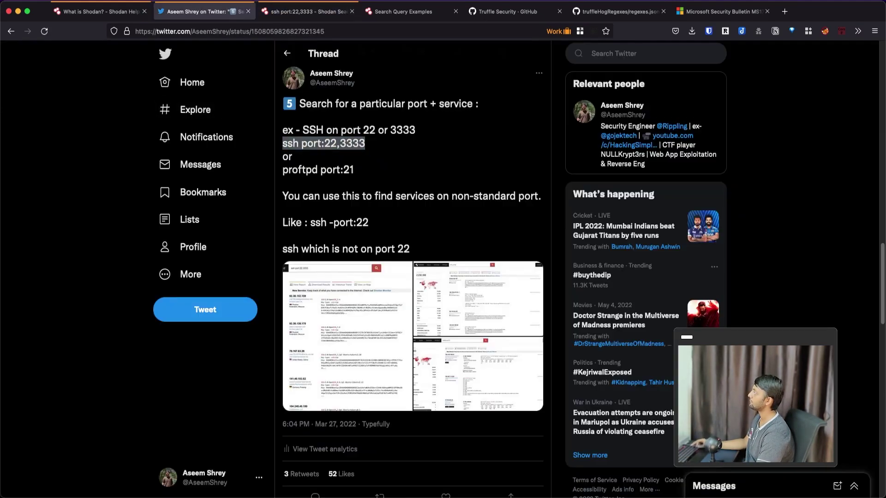
left_click_drag(311, 223, 371, 224)
key("super+c")
key("ctrl+Tab")
triple_click(287, 70)
key("super+v")
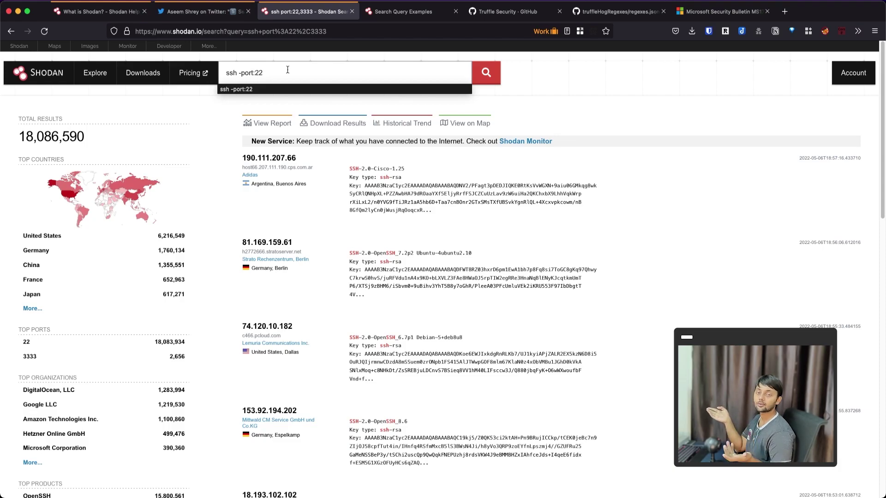
key("Return")
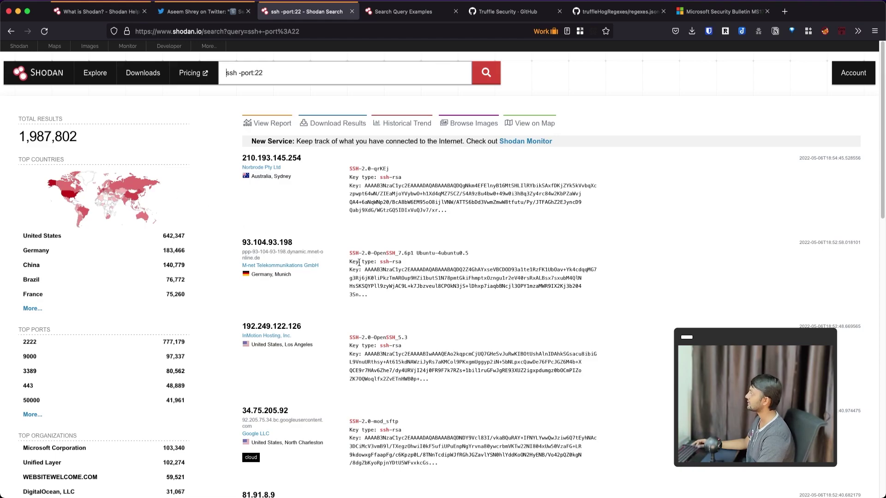
Step: View both Shodan screenshots attached to the tweet in the image viewer, then close it
key("ctrl+shift+Tab")
scroll(361, 225, "down", 4)
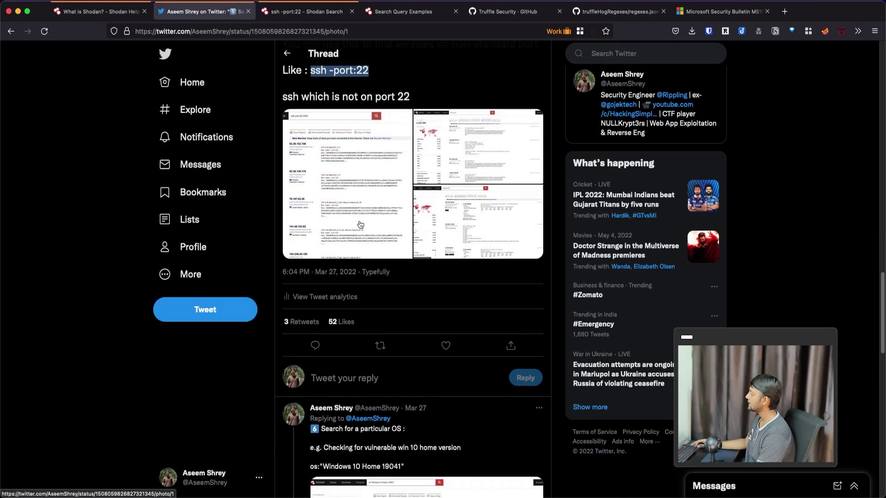
left_click(361, 225)
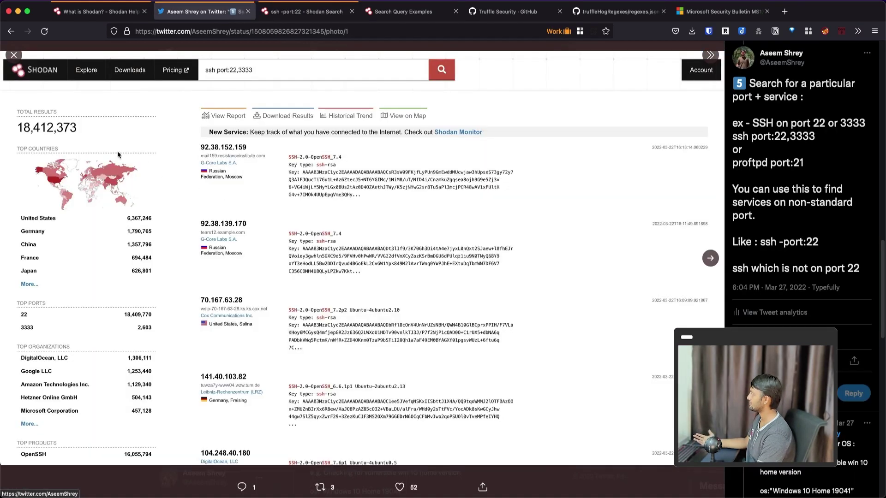
left_click(711, 258)
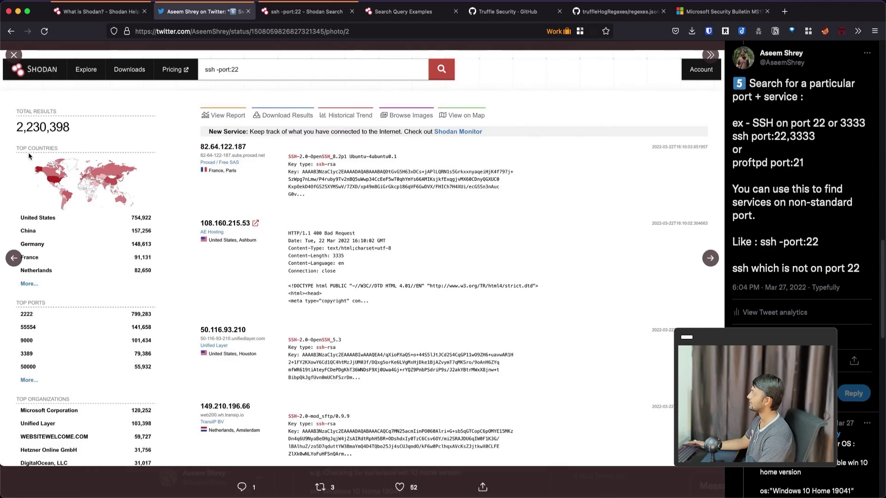
key("Escape")
Step: Open the tip about searching a particular OS and copy its os:"Windows 10 Home 19041" query
scroll(365, 268, "down", 4)
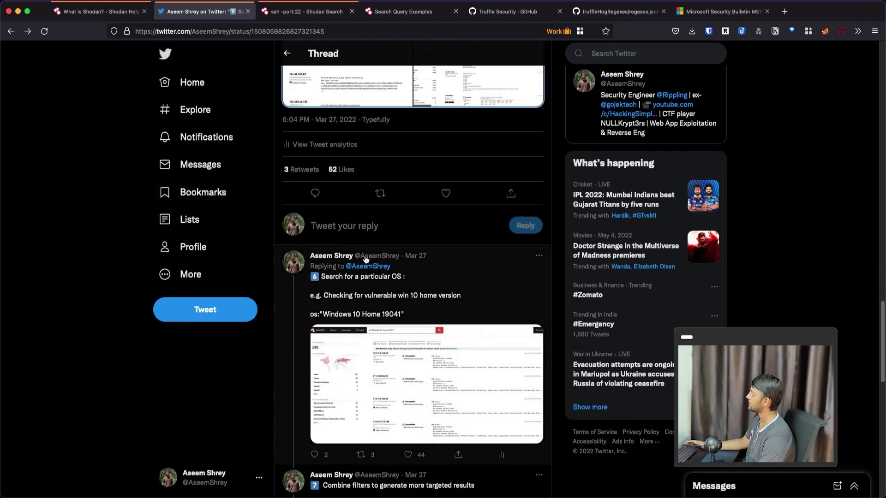
left_click(442, 278)
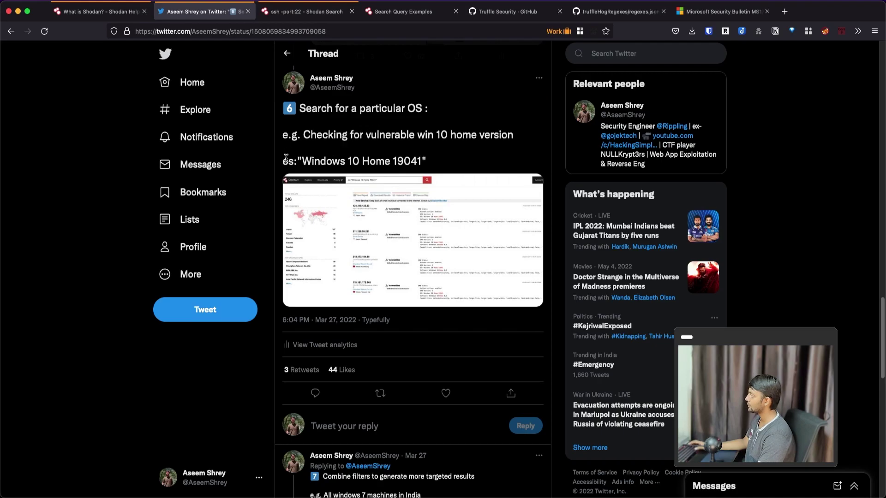
left_click_drag(283, 162, 421, 170)
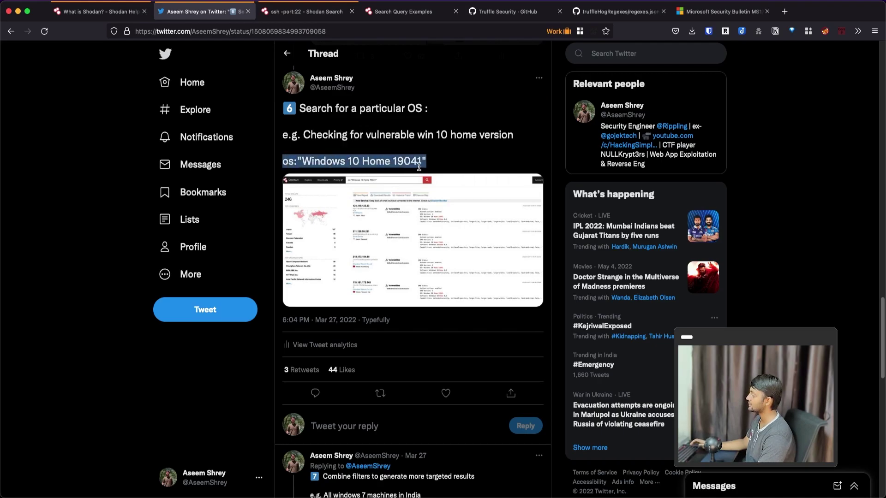
key("super+c")
Step: Search that OS query in Shodan and highlight build 19041 and the 133-result total
left_click(307, 11)
triple_click(287, 72)
key("super+v")
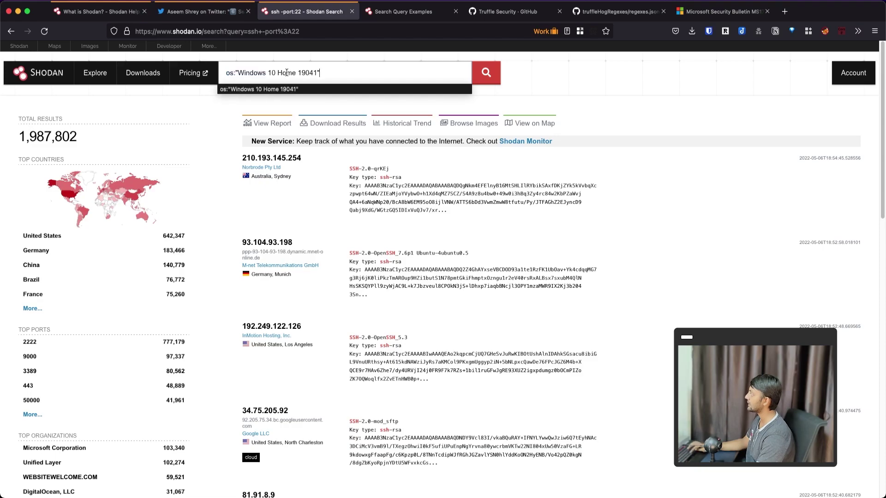
key("Return")
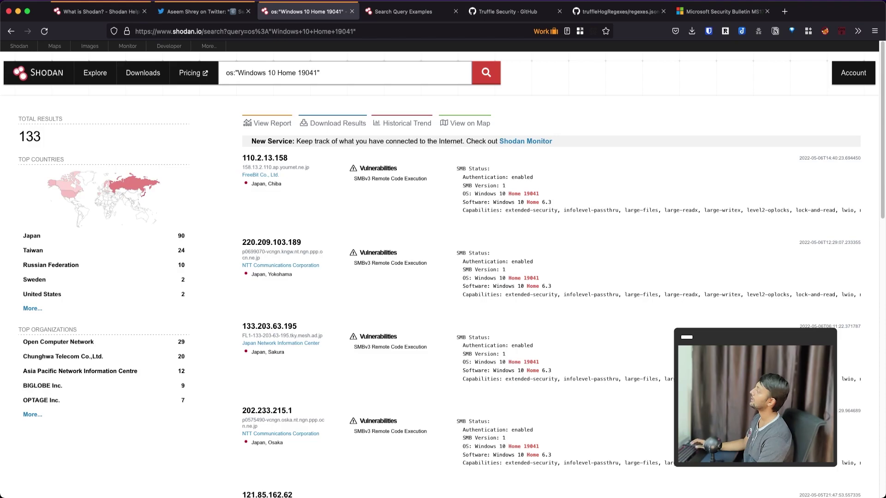
left_click_drag(299, 72, 315, 76)
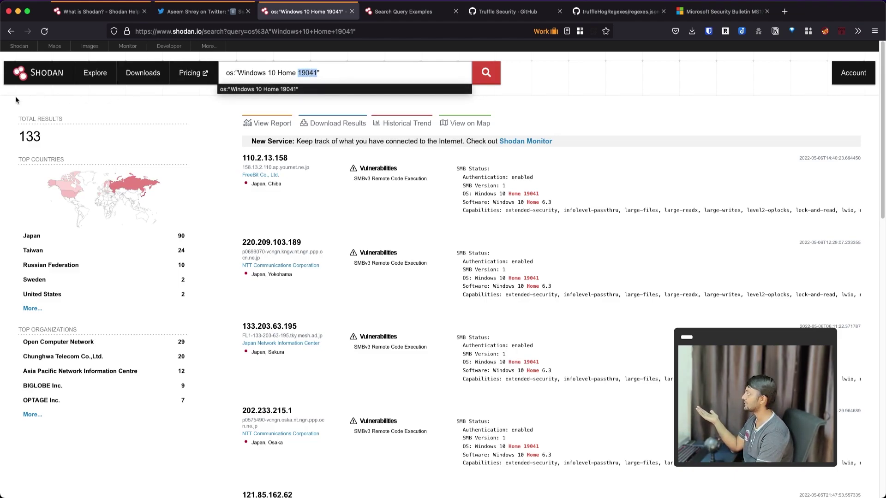
double_click(26, 137)
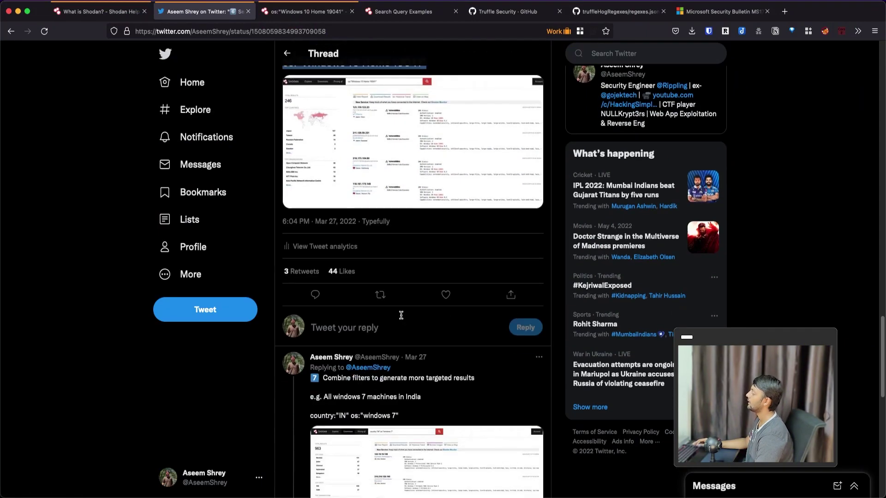
Step: Run tweet 7's country:"IN" os:"windows 7" query in Shodan and scroll the 1,356 results
left_click(448, 390)
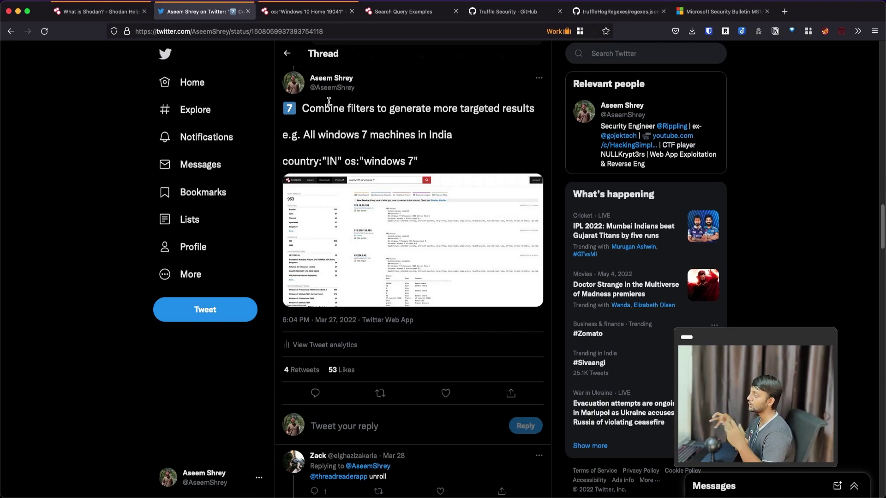
triple_click(305, 157)
key("ctrl+Tab")
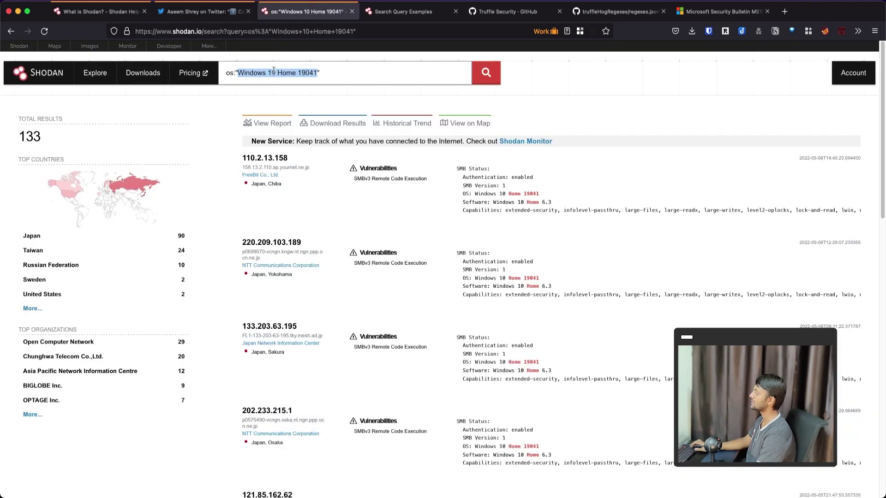
key("ctrl+v")
key("Return")
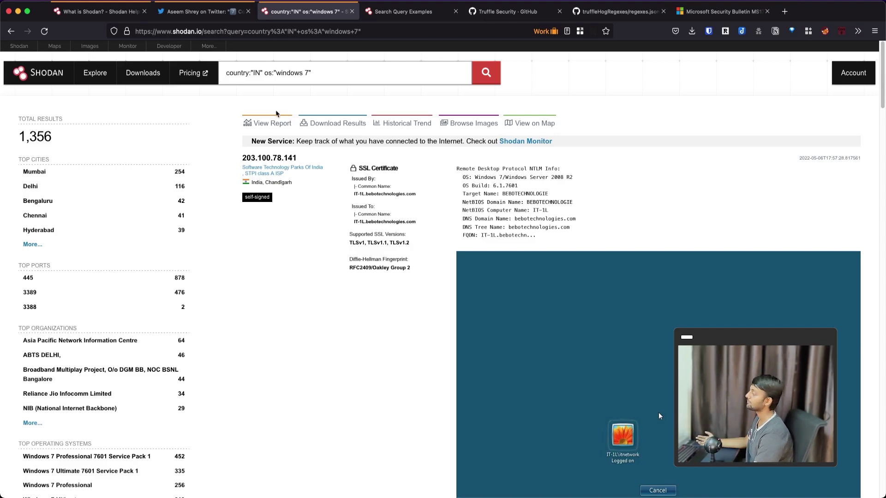
scroll(475, 342, "down", 1)
scroll(659, 410, "down", 10)
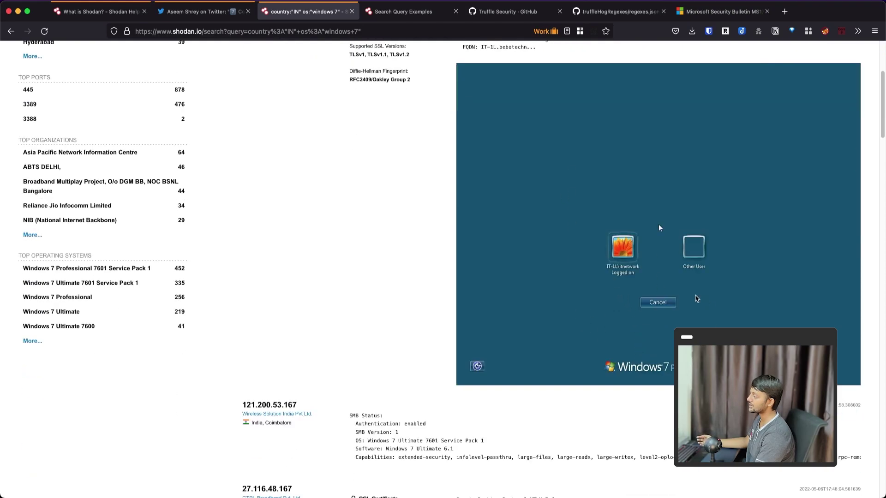
scroll(658, 175, "down", 10)
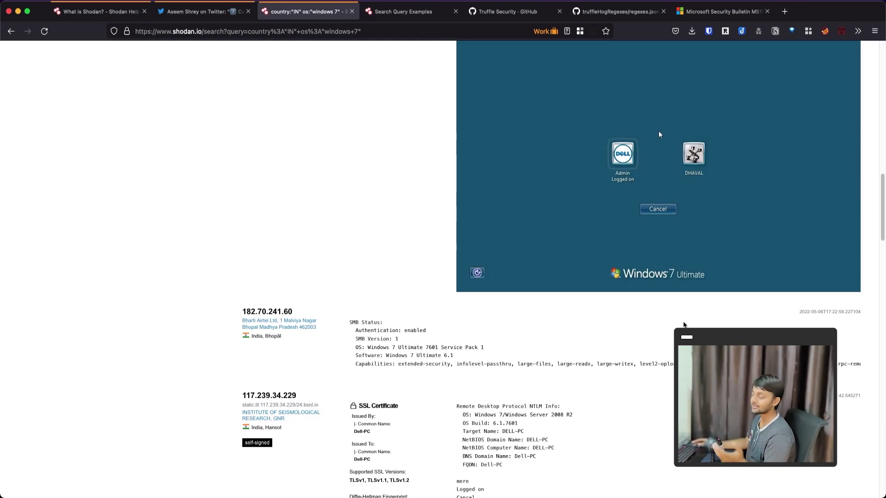
scroll(684, 325, "up", 3)
scroll(685, 326, "down", 6)
scroll(684, 325, "up", 2)
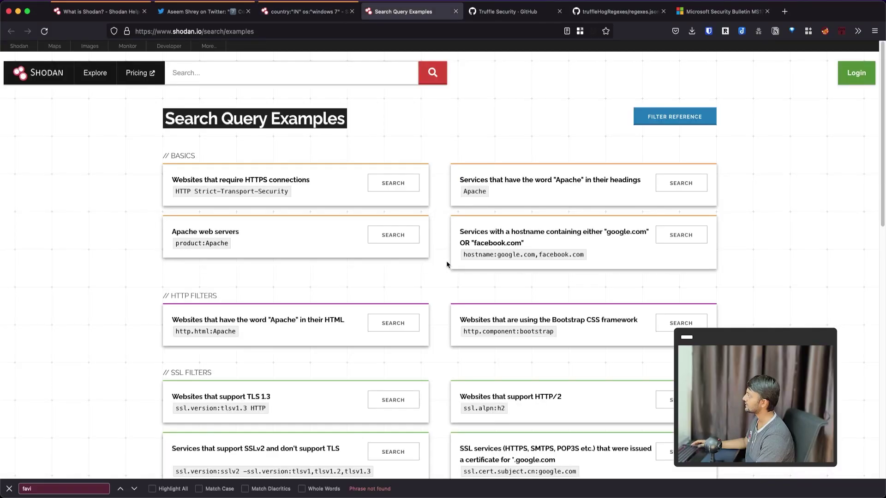
Step: Find 'screenshot' on the Search Query Examples page and select the VNC screenshot example query
scroll(447, 264, "down", 2)
key("ctrl+f")
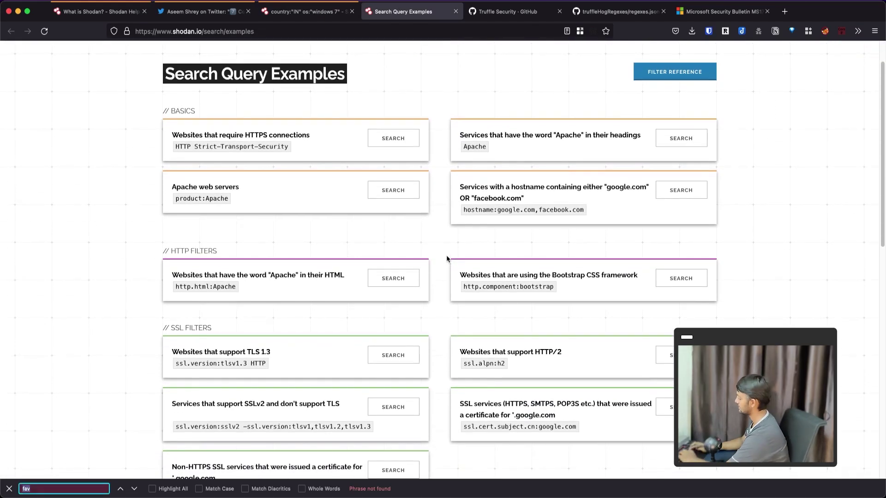
type("screensho")
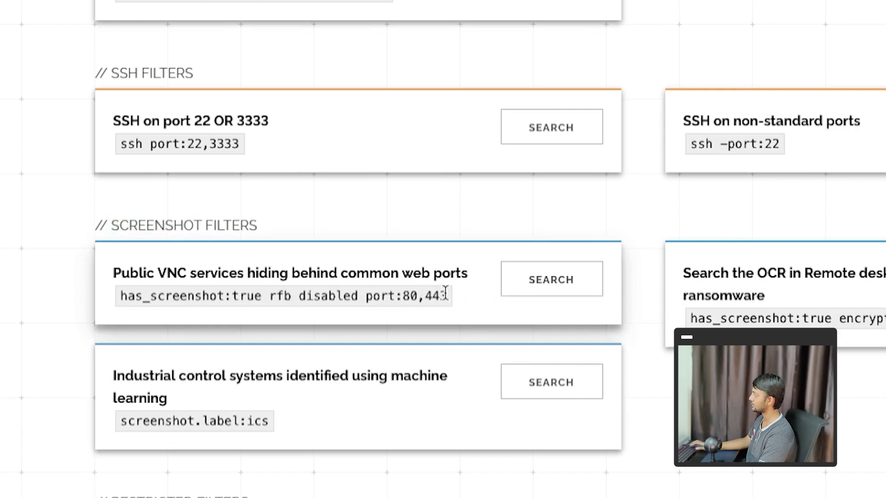
left_click_drag(447, 296, 122, 300)
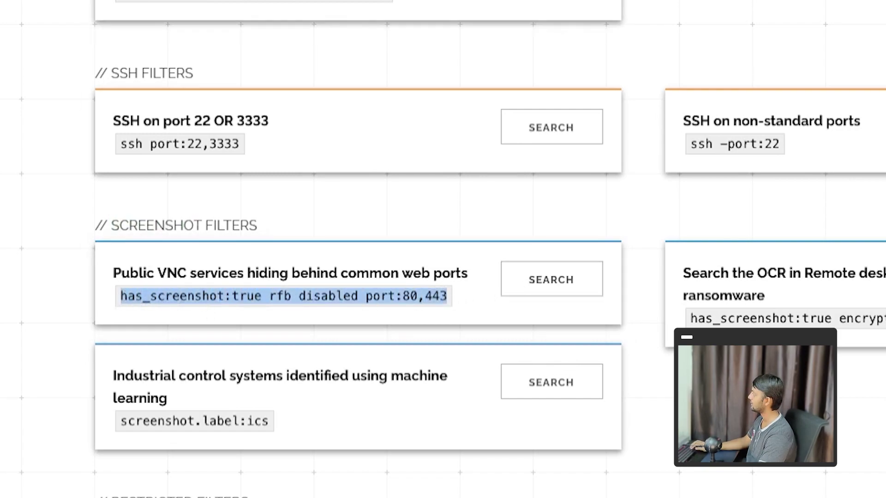
Step: Replace the India Windows 7 query in Shodan with the VNC screenshot query and run it
left_click(203, 12)
left_click(300, 14)
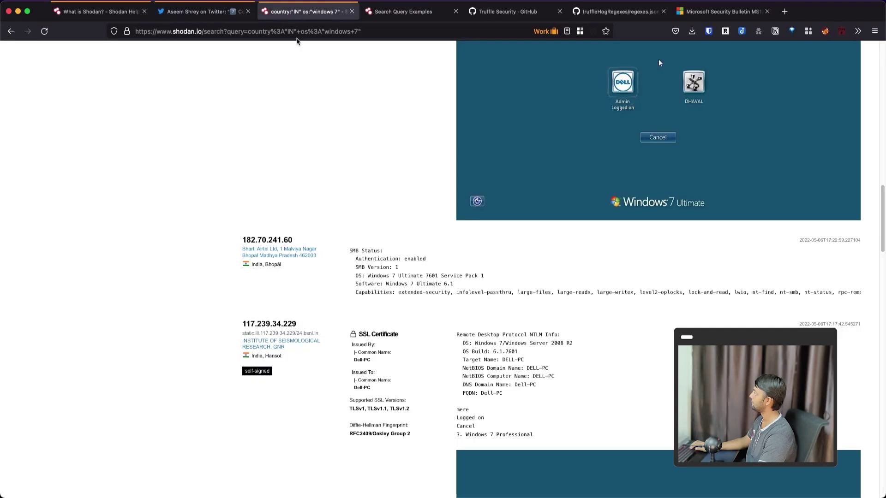
scroll(309, 139, "up", 15)
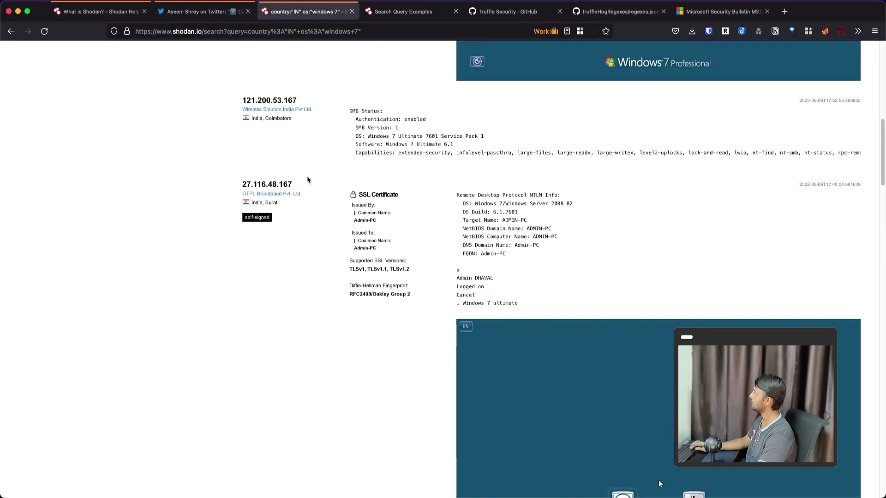
double_click(284, 69)
key("ctrl+a")
key("ctrl+v")
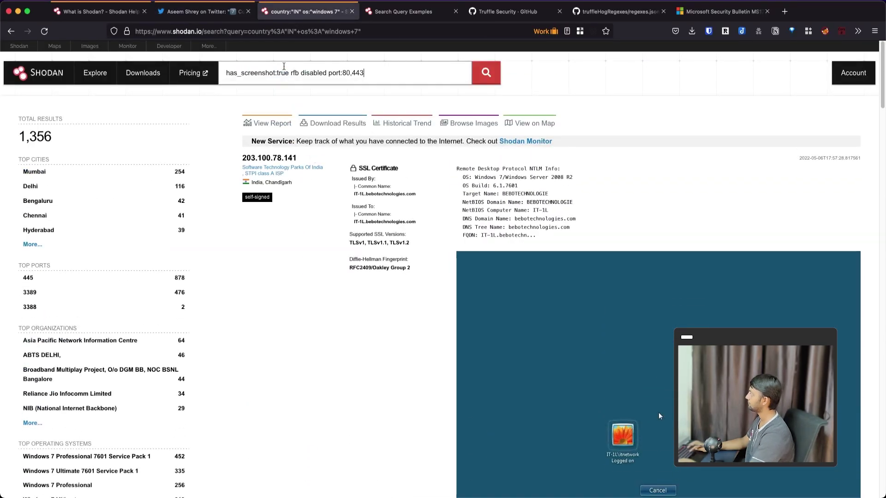
key("Return")
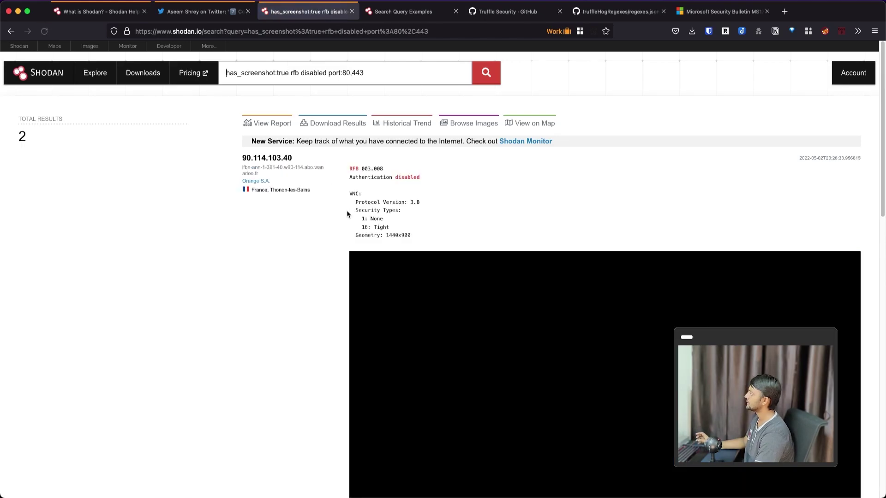
scroll(331, 233, "down", 12)
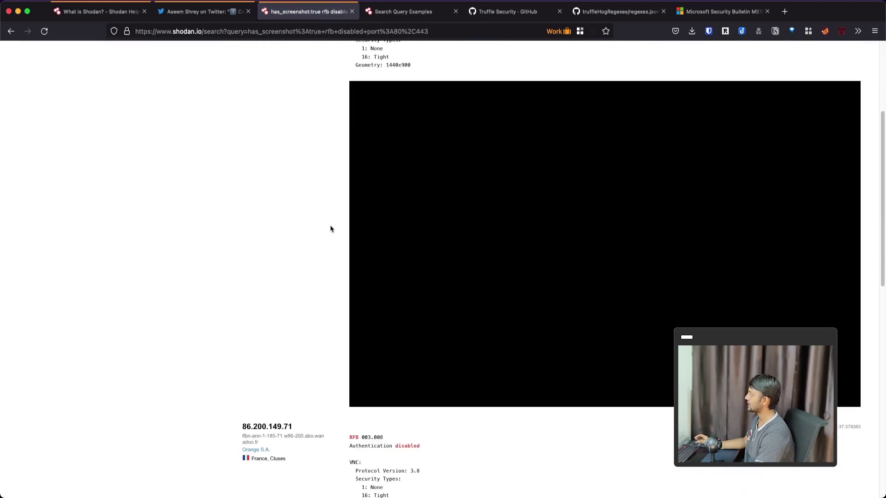
scroll(326, 215, "up", 12)
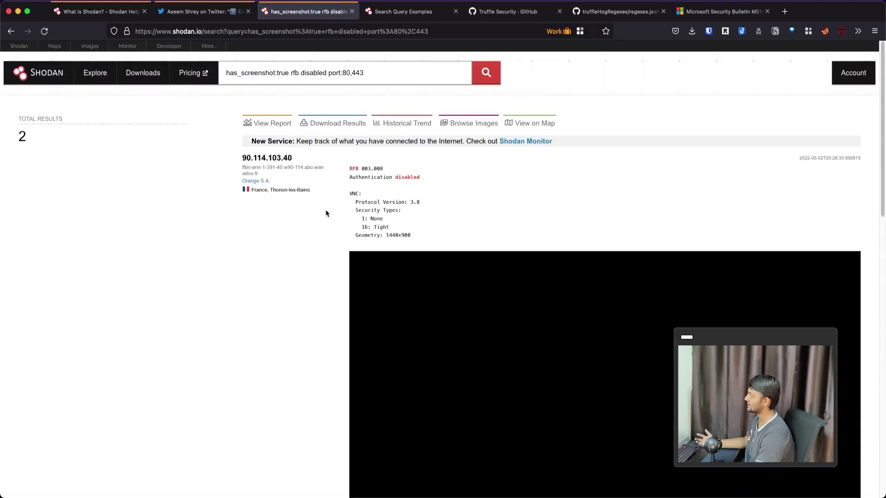
Step: Trim the query to has_screenshot:true and rerun it, returning 932,050 hosts
left_click_drag(291, 73, 427, 70)
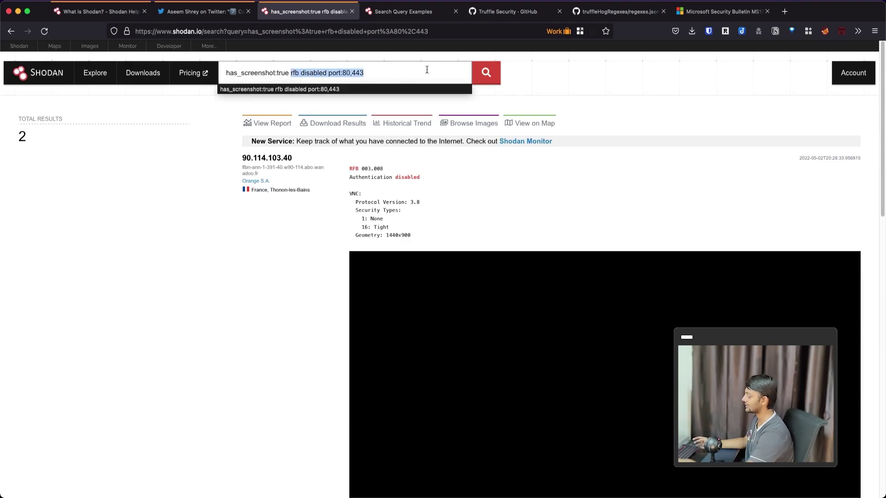
key("BackSpace")
key("Return")
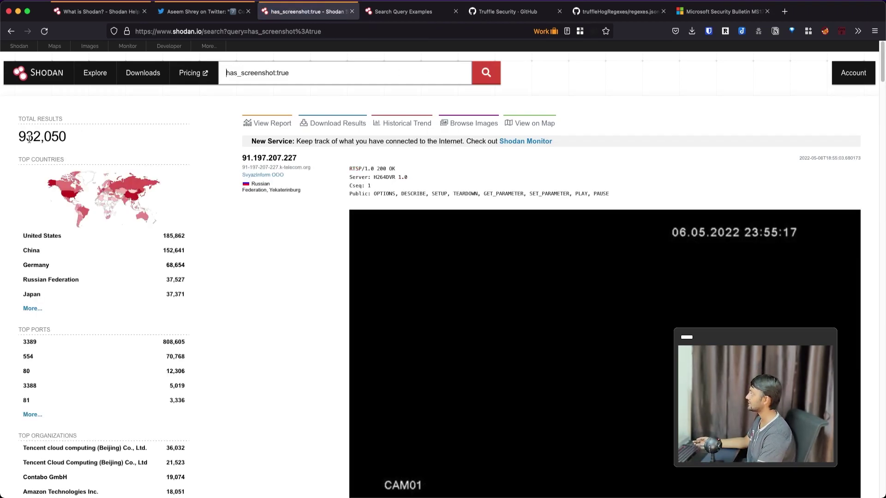
scroll(364, 284, "down", 3)
scroll(369, 268, "up", 3)
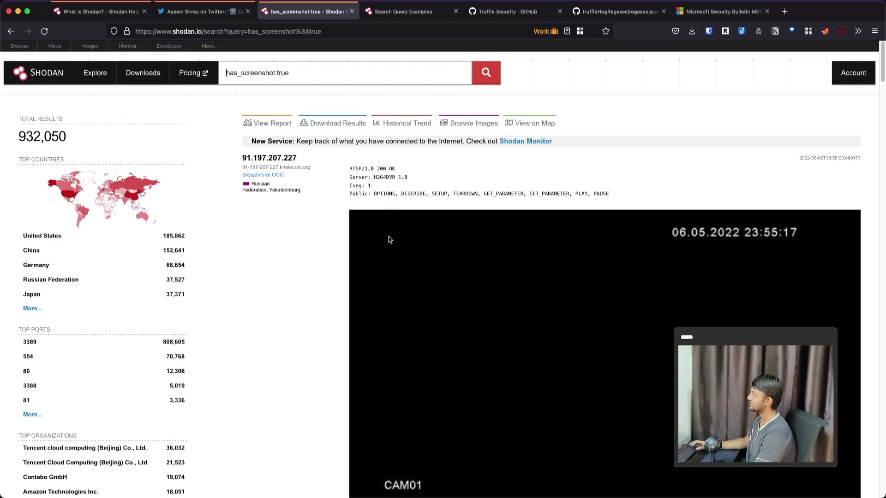
Step: Open the first result's host page for 91.197.207.227 and copy its heading, returning after a stray address-bar paste
left_click(276, 159)
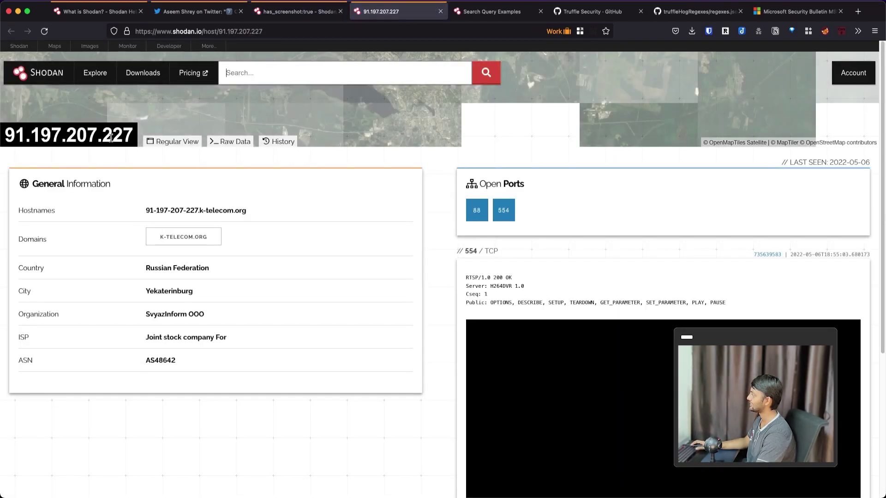
triple_click(107, 135)
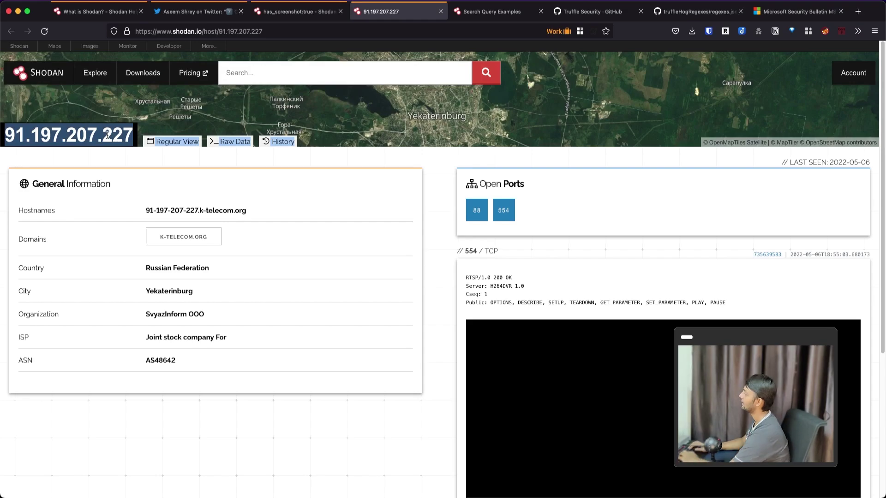
key("super+c")
key("super+l")
key("super+v")
key("Return")
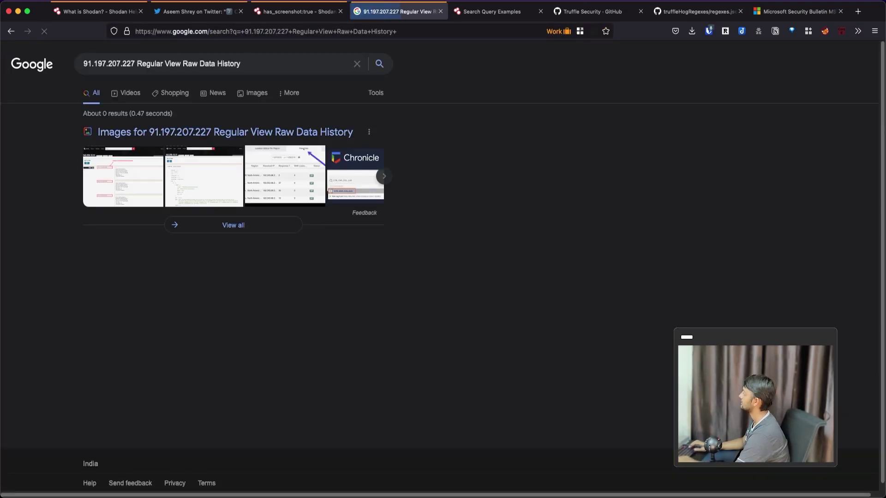
key("super+Left")
Step: Select the full IP address 91.197.207.227 and bring up its copy menu
double_click(42, 134)
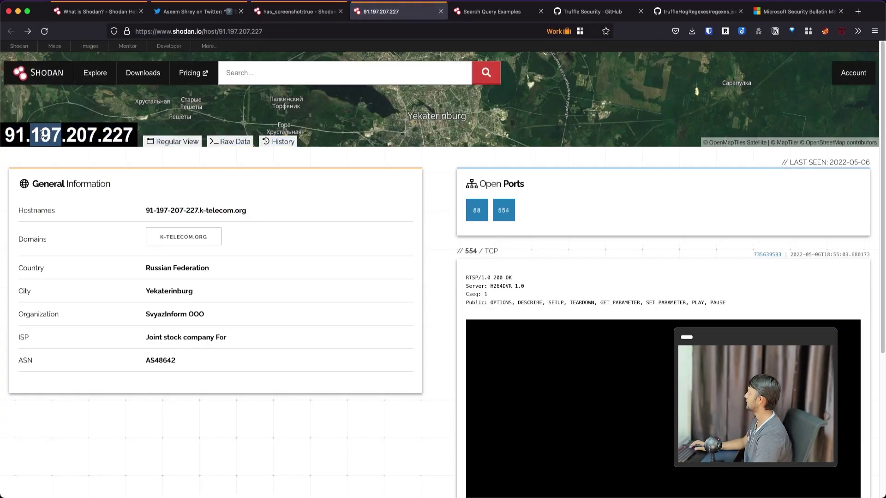
left_click_drag(4, 132, 130, 138)
right_click(128, 138)
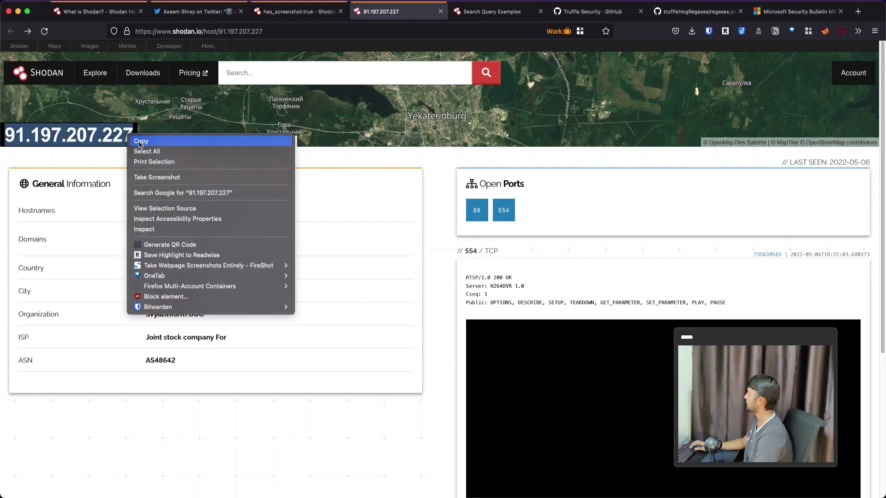
Step: Load the IP 91.197.207.227 directly in a new Firefox tab, checking the host's ports
left_click(138, 138)
key("super+t")
key("super+v")
key("Return")
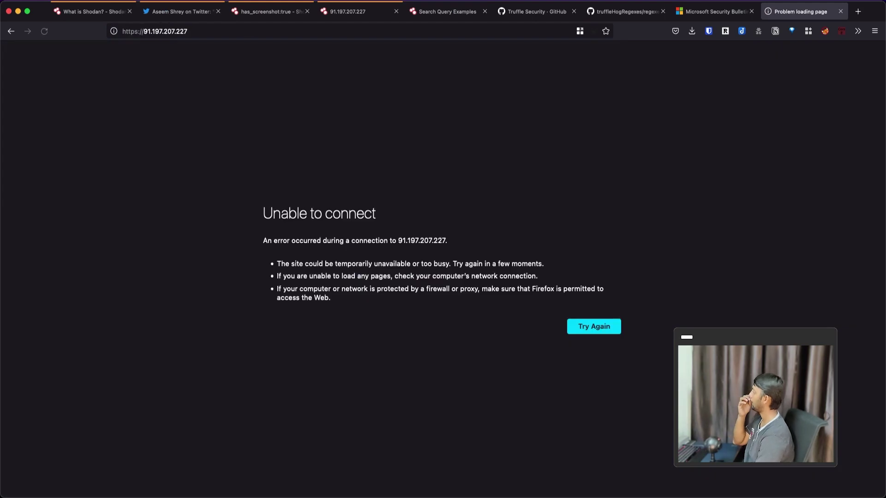
left_click(365, 11)
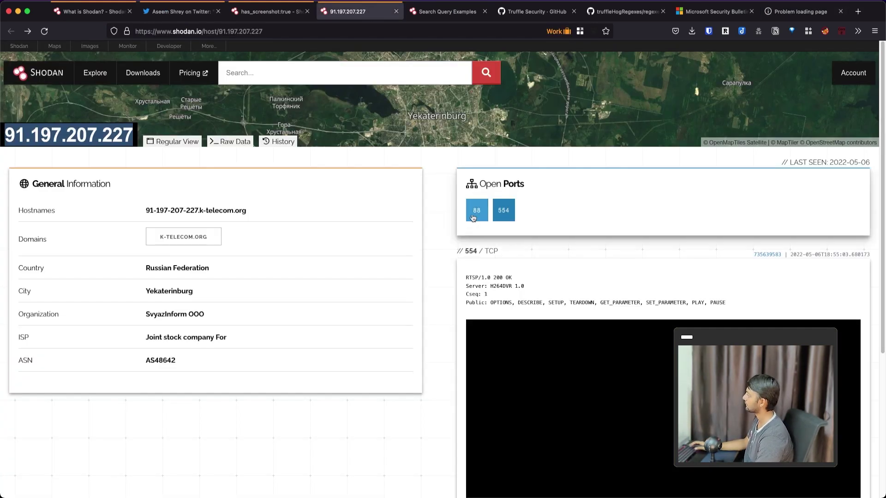
left_click(801, 11)
Step: Load the host on port 88, then switch to plain HTTP to reach the Login page
left_click(372, 33)
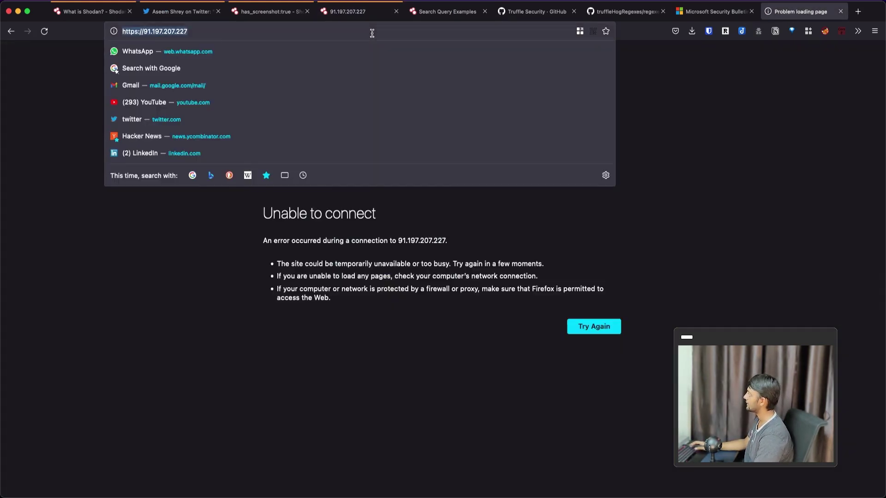
key("Left")
type(":")
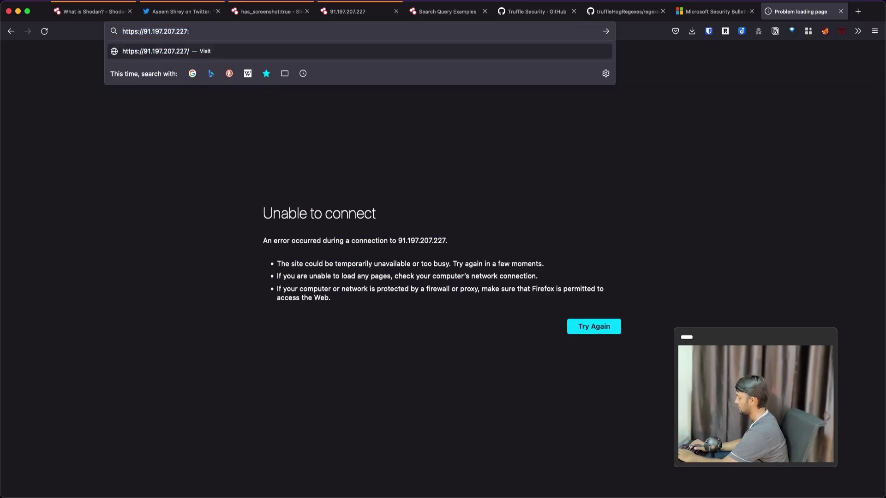
key("Return")
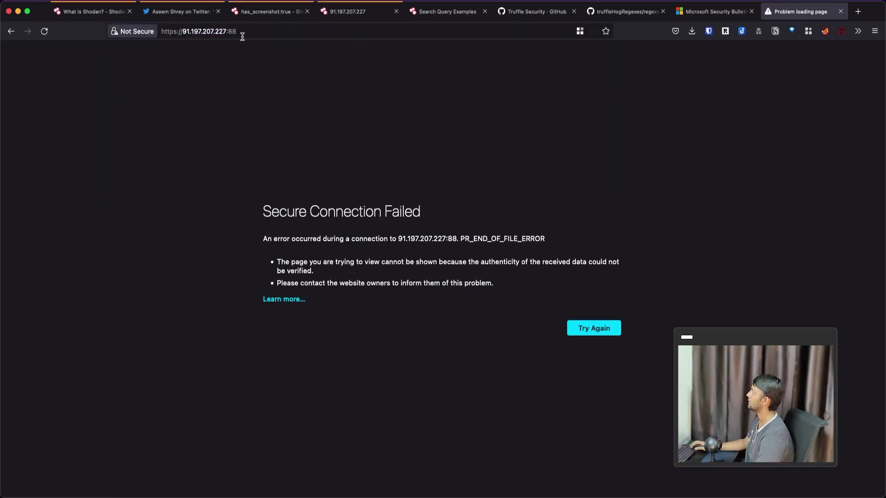
left_click(174, 32)
key("BackSpace")
key("Return")
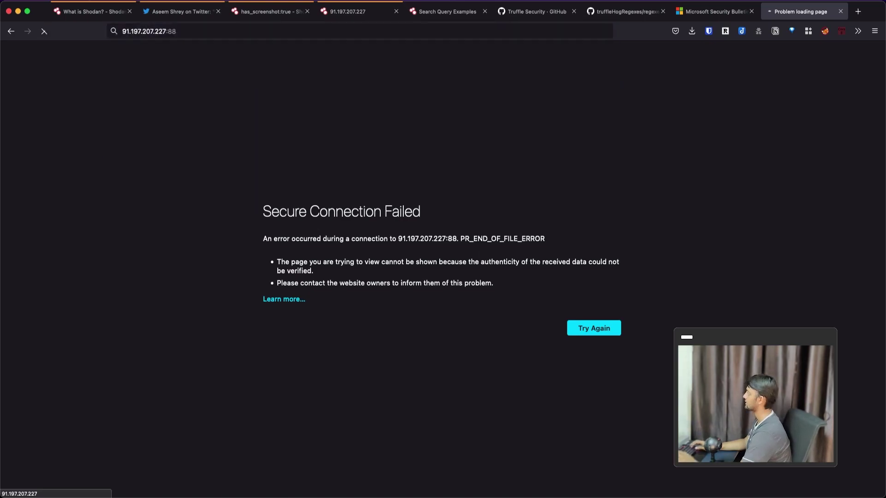